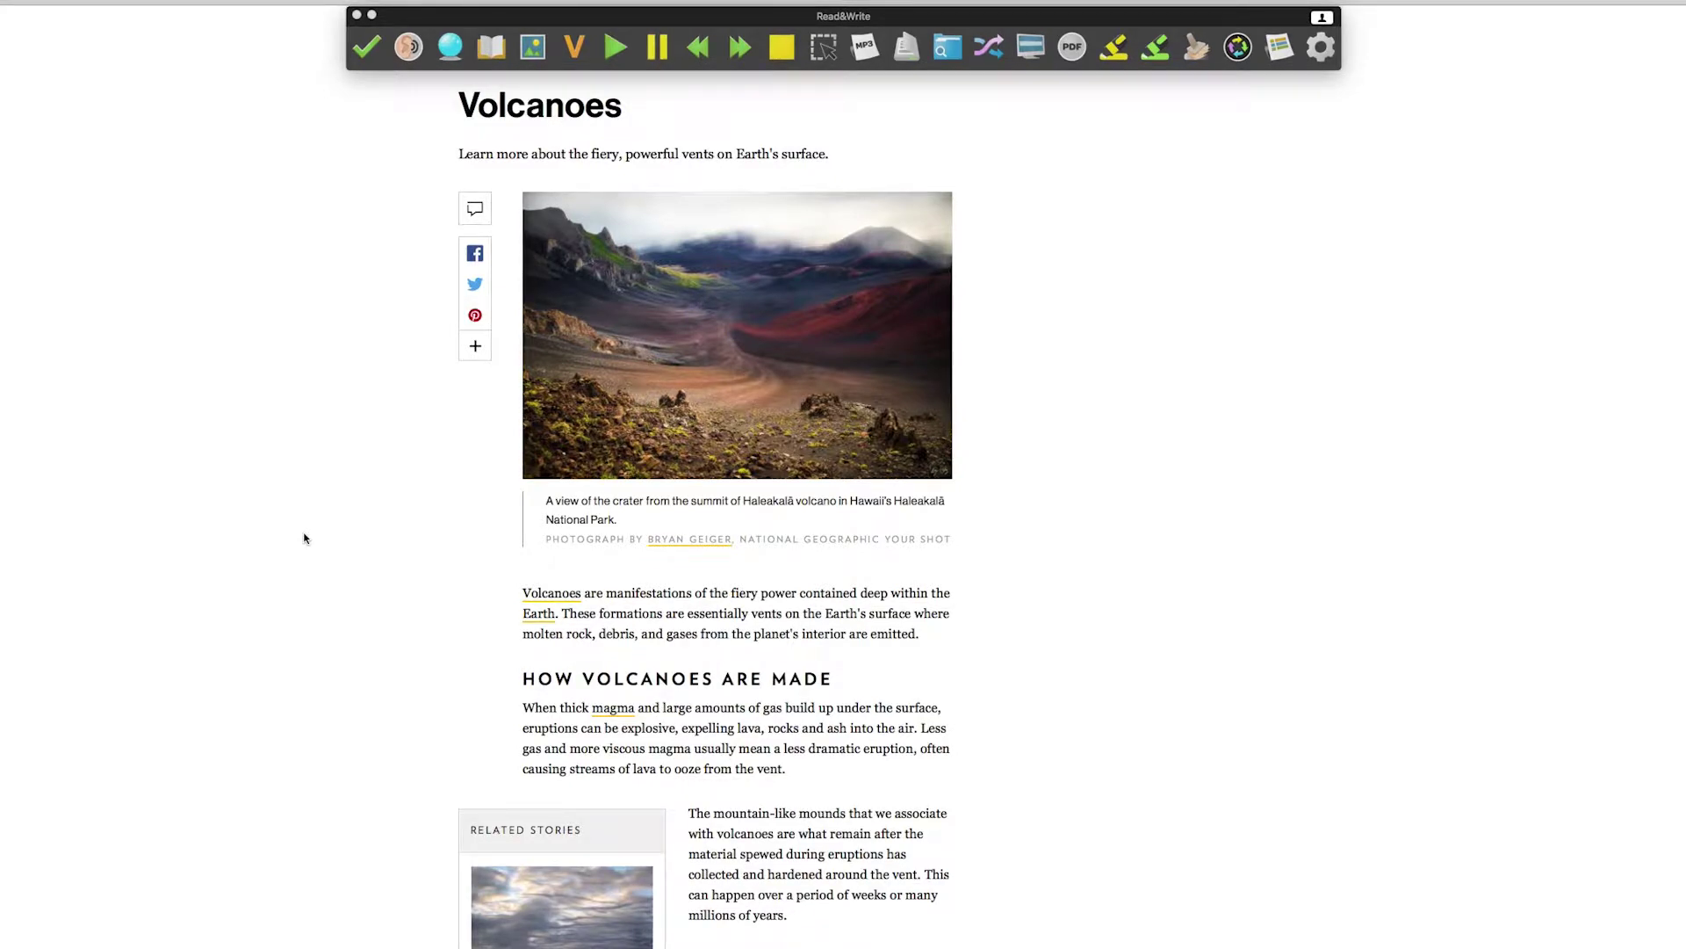
# Scroll the volcano article down to the eruption paragraphs and the Related Stories box.
pyautogui.scroll(-5, 305, 538)
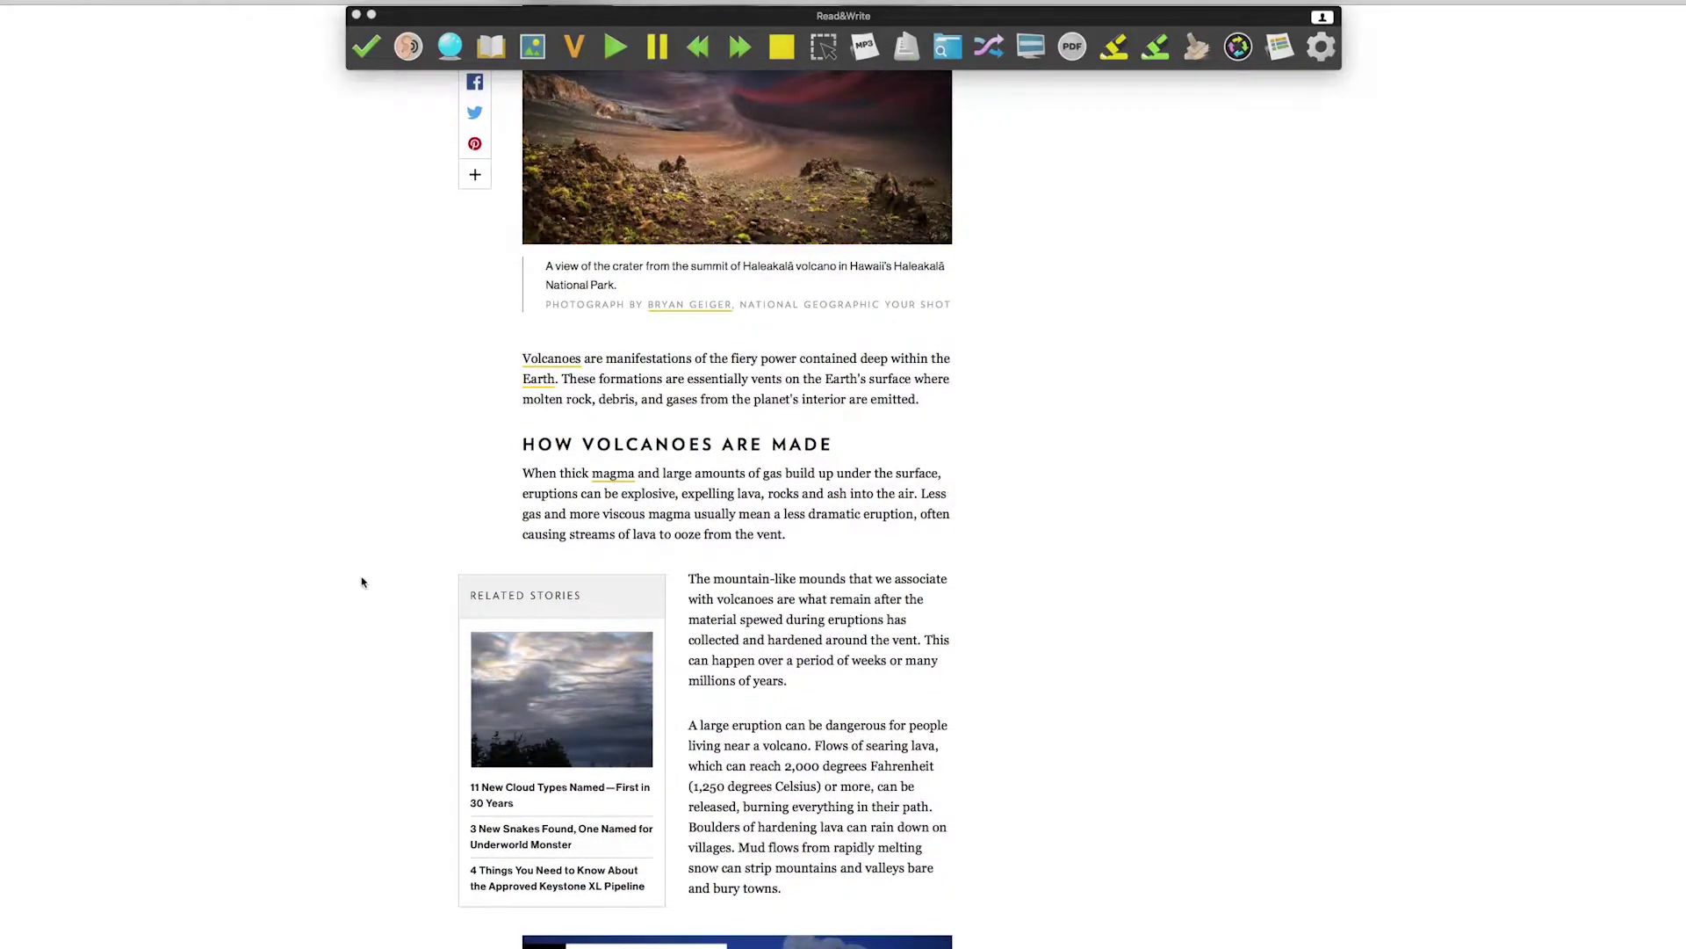
# Select the two paragraphs on volcano mounds and eruptions and add them as a new fact.
pyautogui.moveTo(785, 893); pyautogui.dragTo(692, 580)
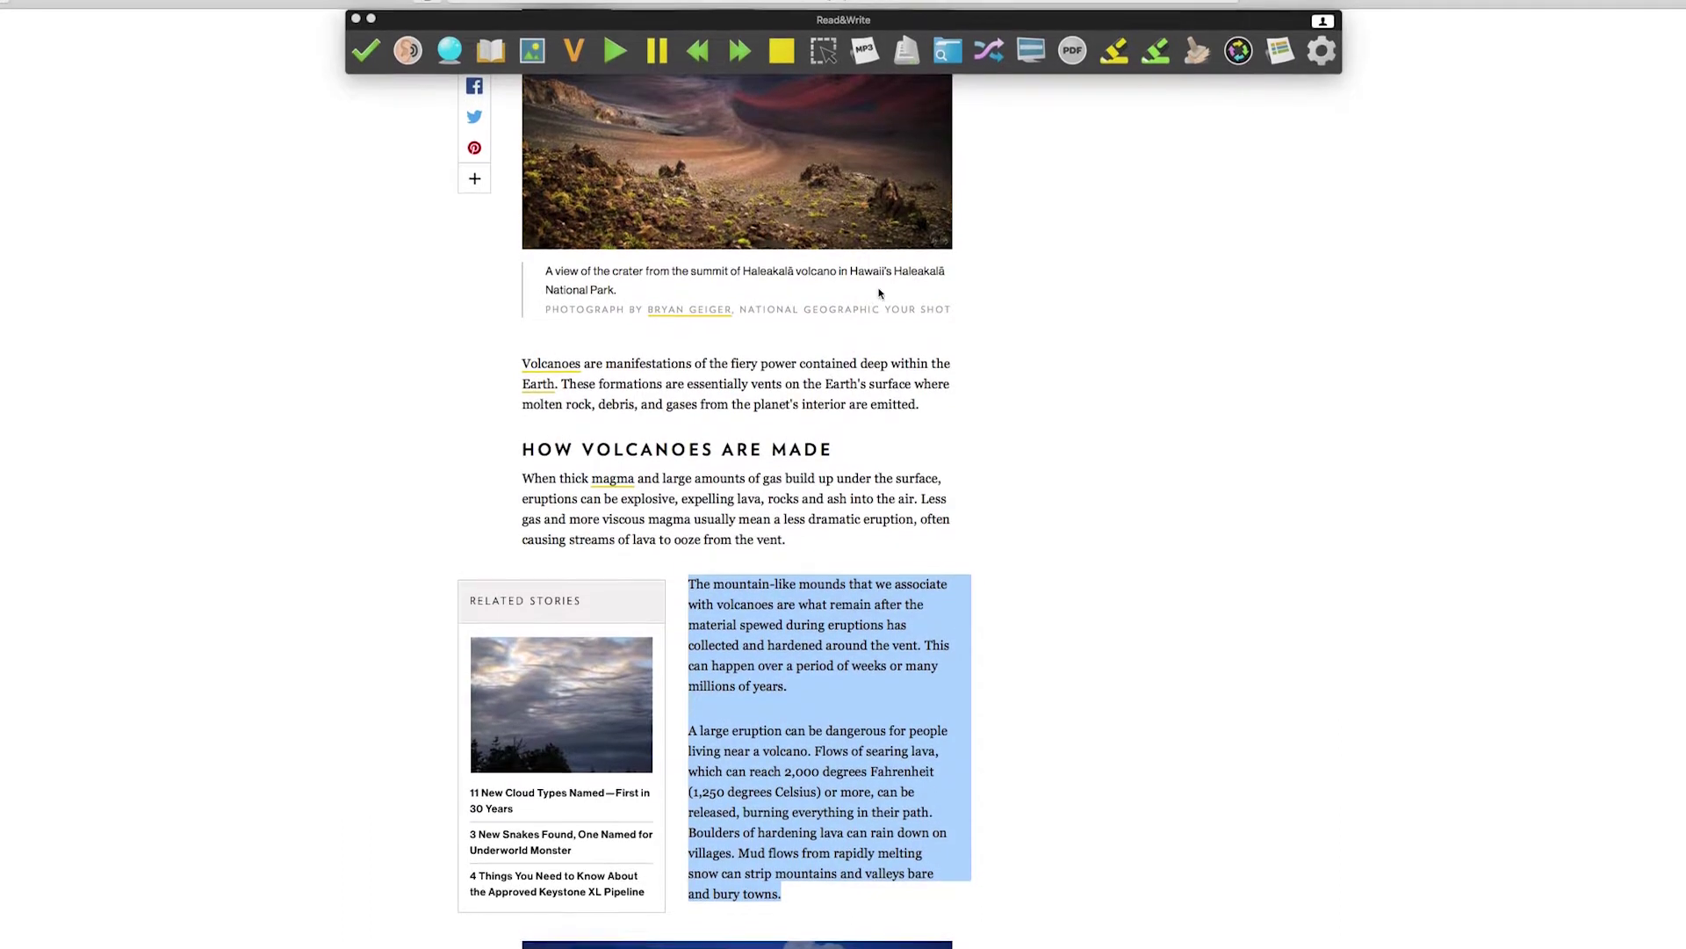
pyautogui.click(950, 66)
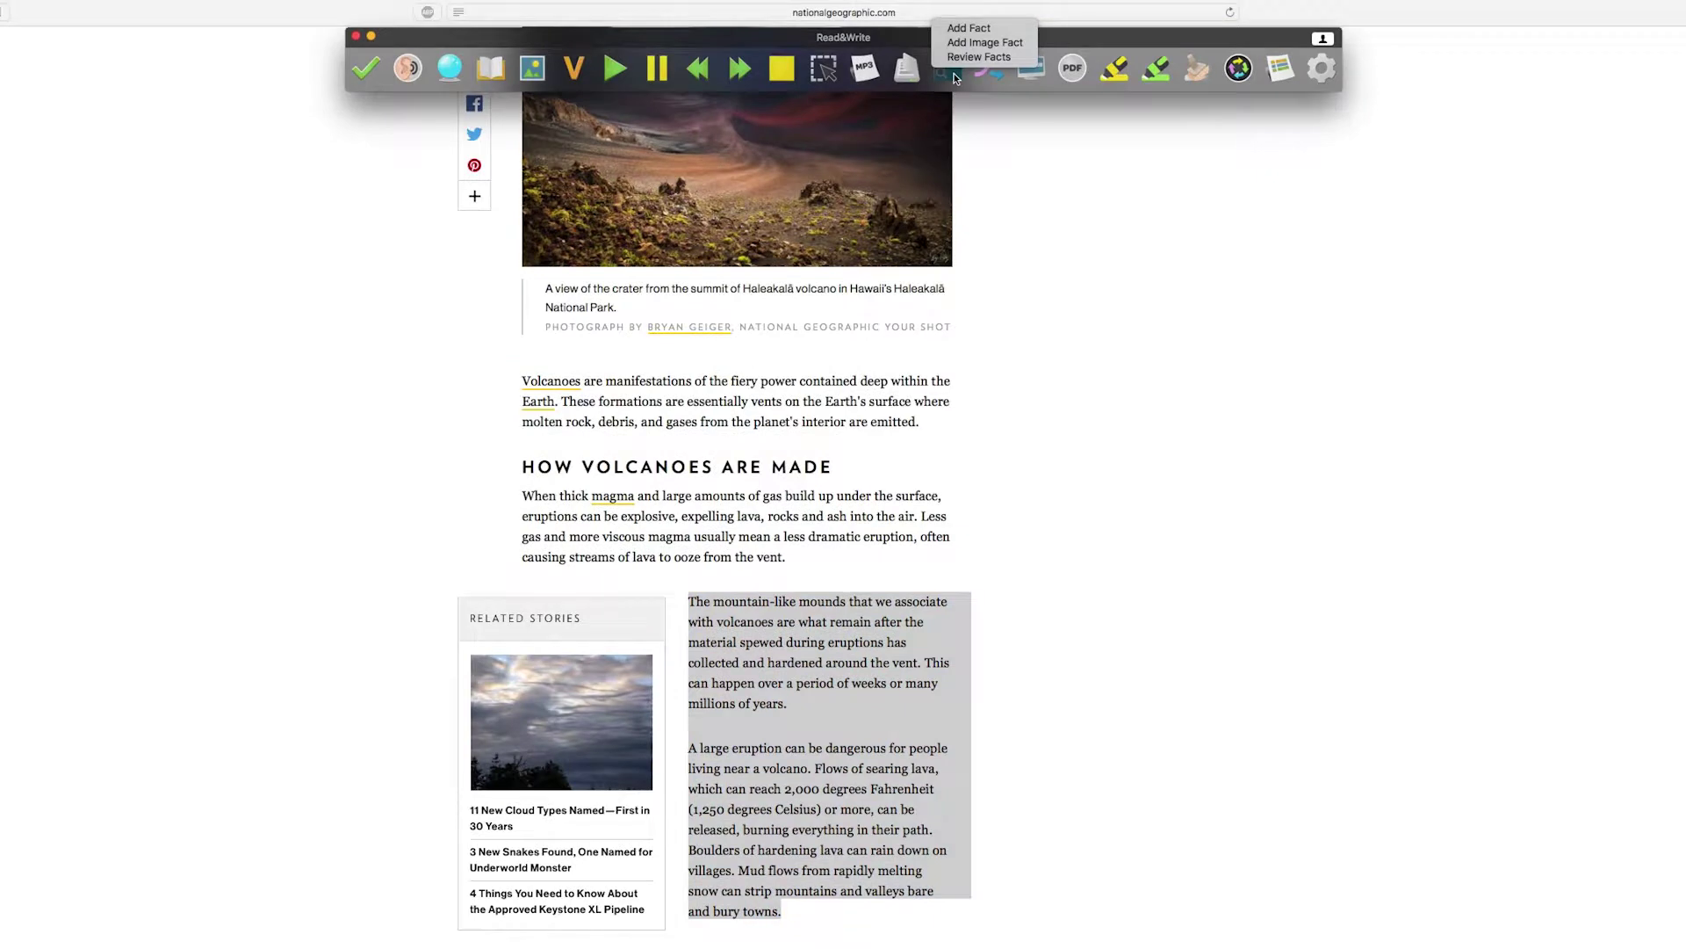
pyautogui.click(962, 29)
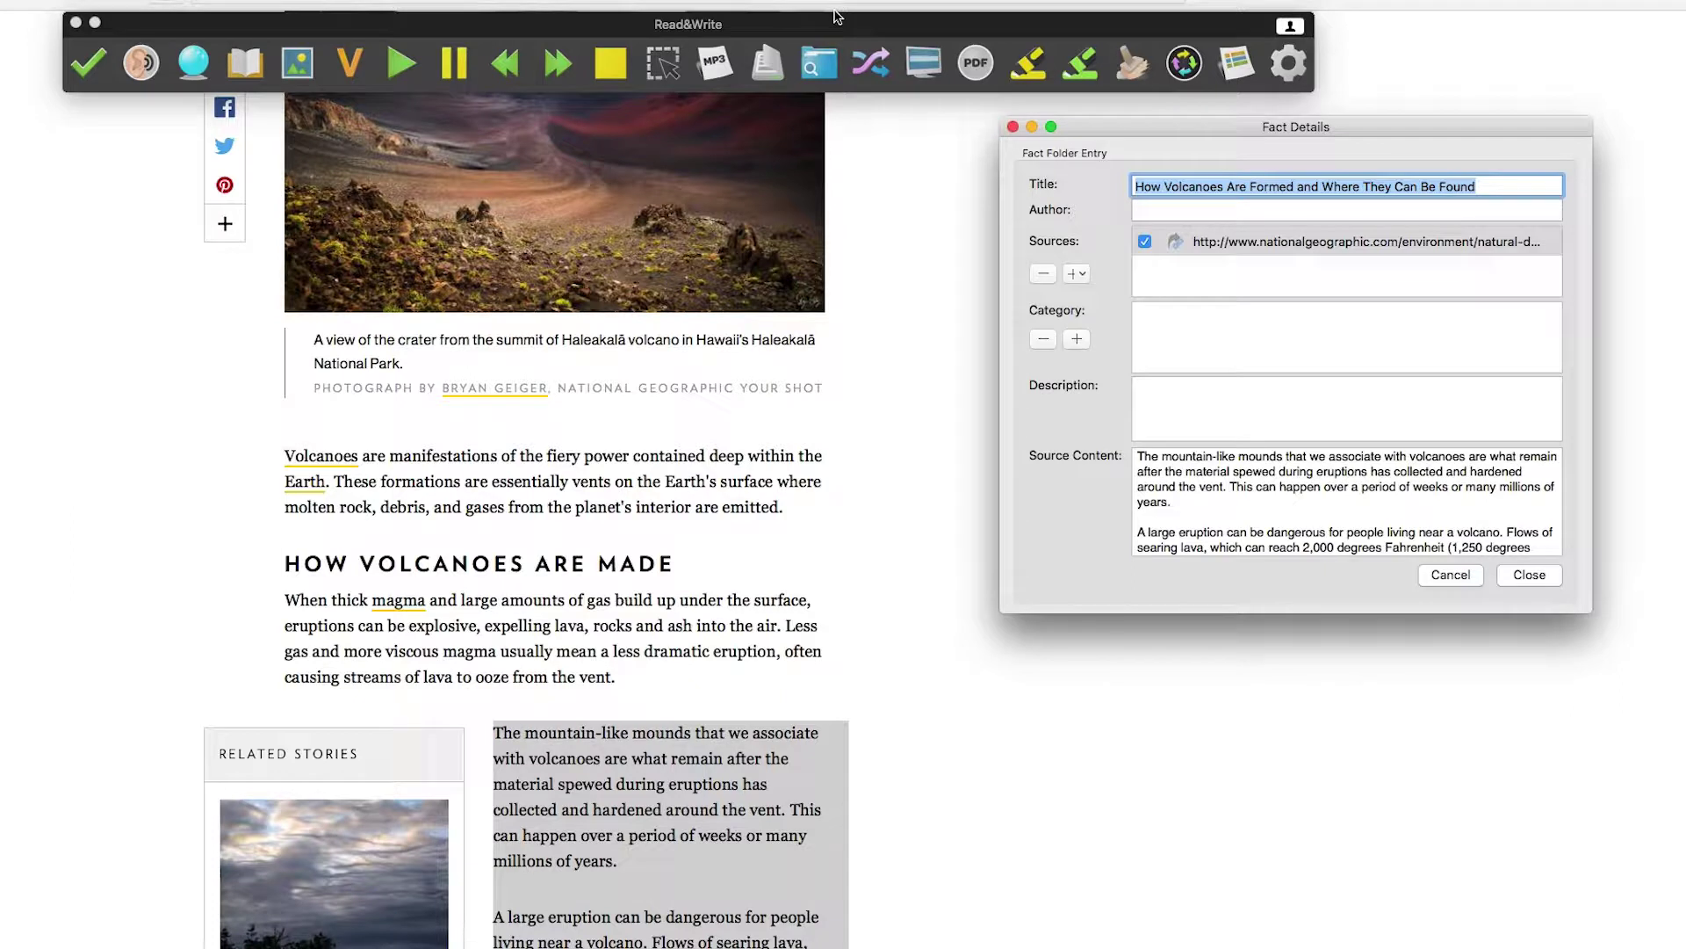
# Title the fact 'Volcano' with National Geographic as author, then bring up the category choices.
pyautogui.write('Volcano')
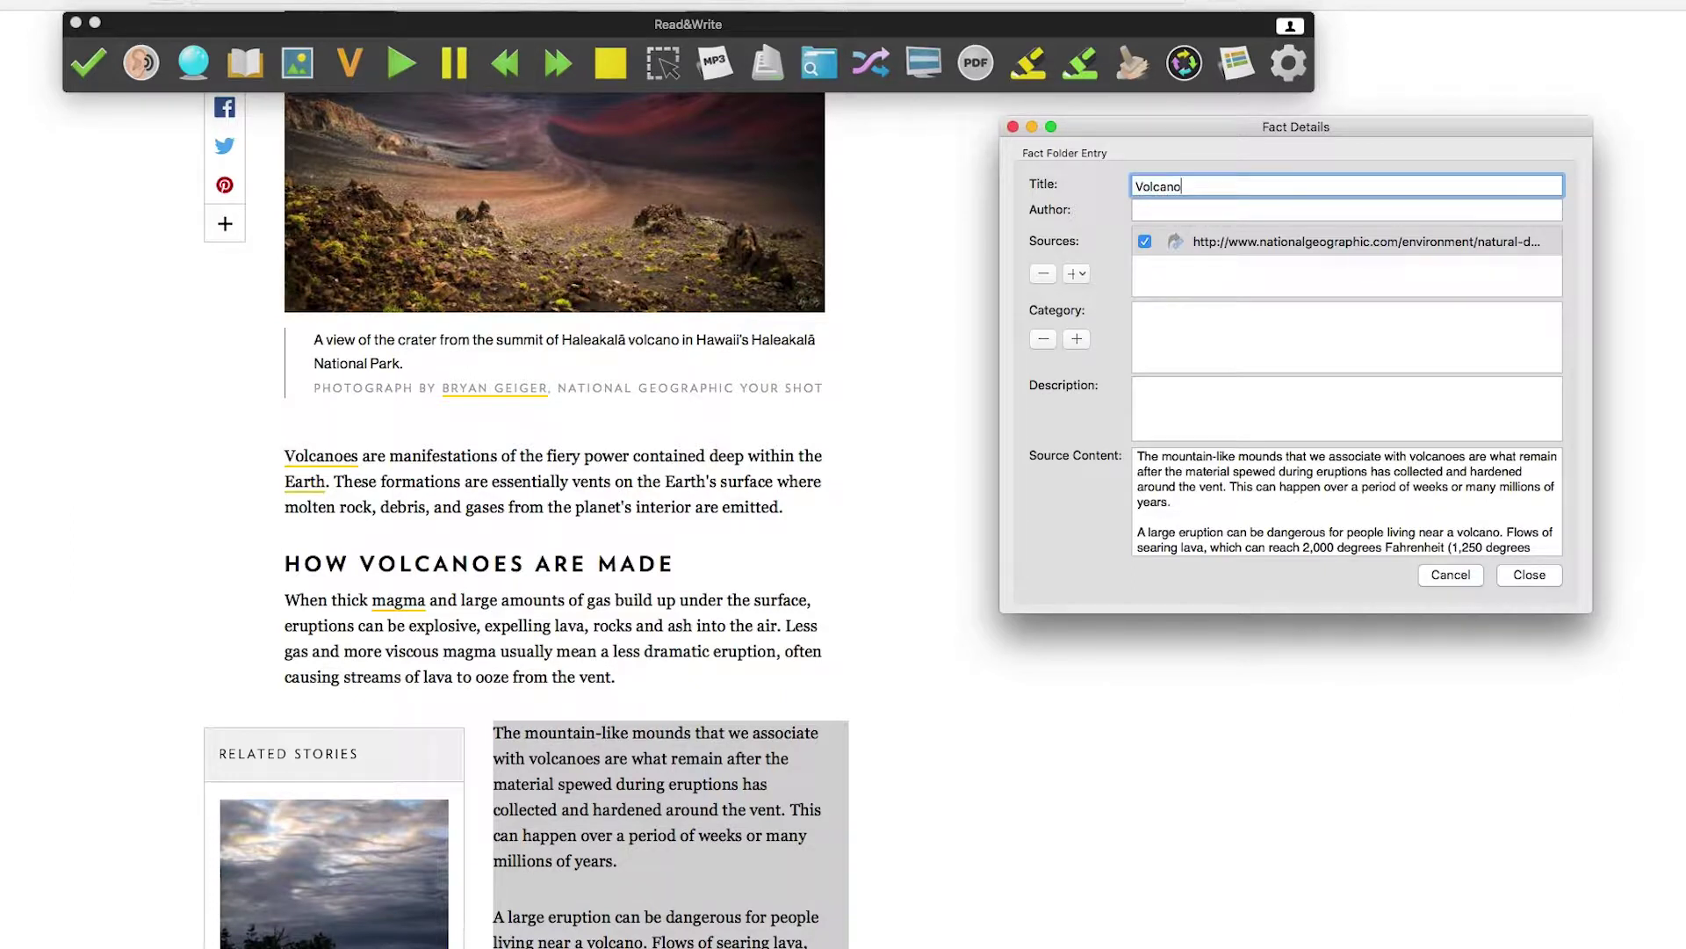
pyautogui.click(1151, 207)
pyautogui.write('National')
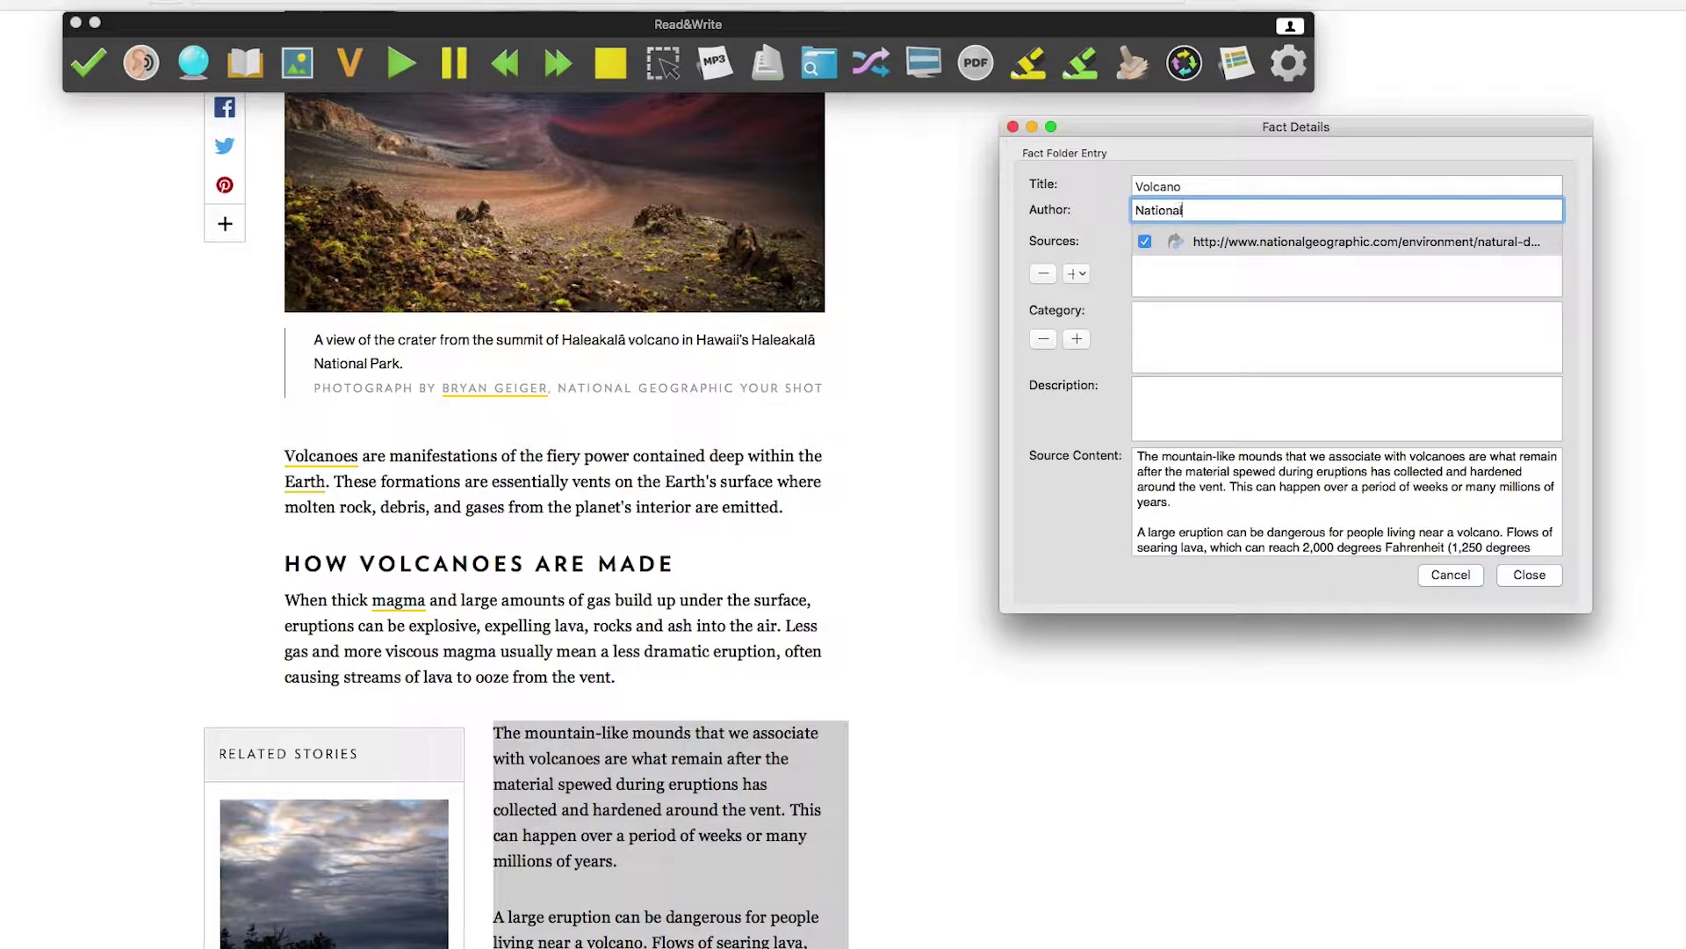
pyautogui.write(' Geographic')
pyautogui.click(1077, 339)
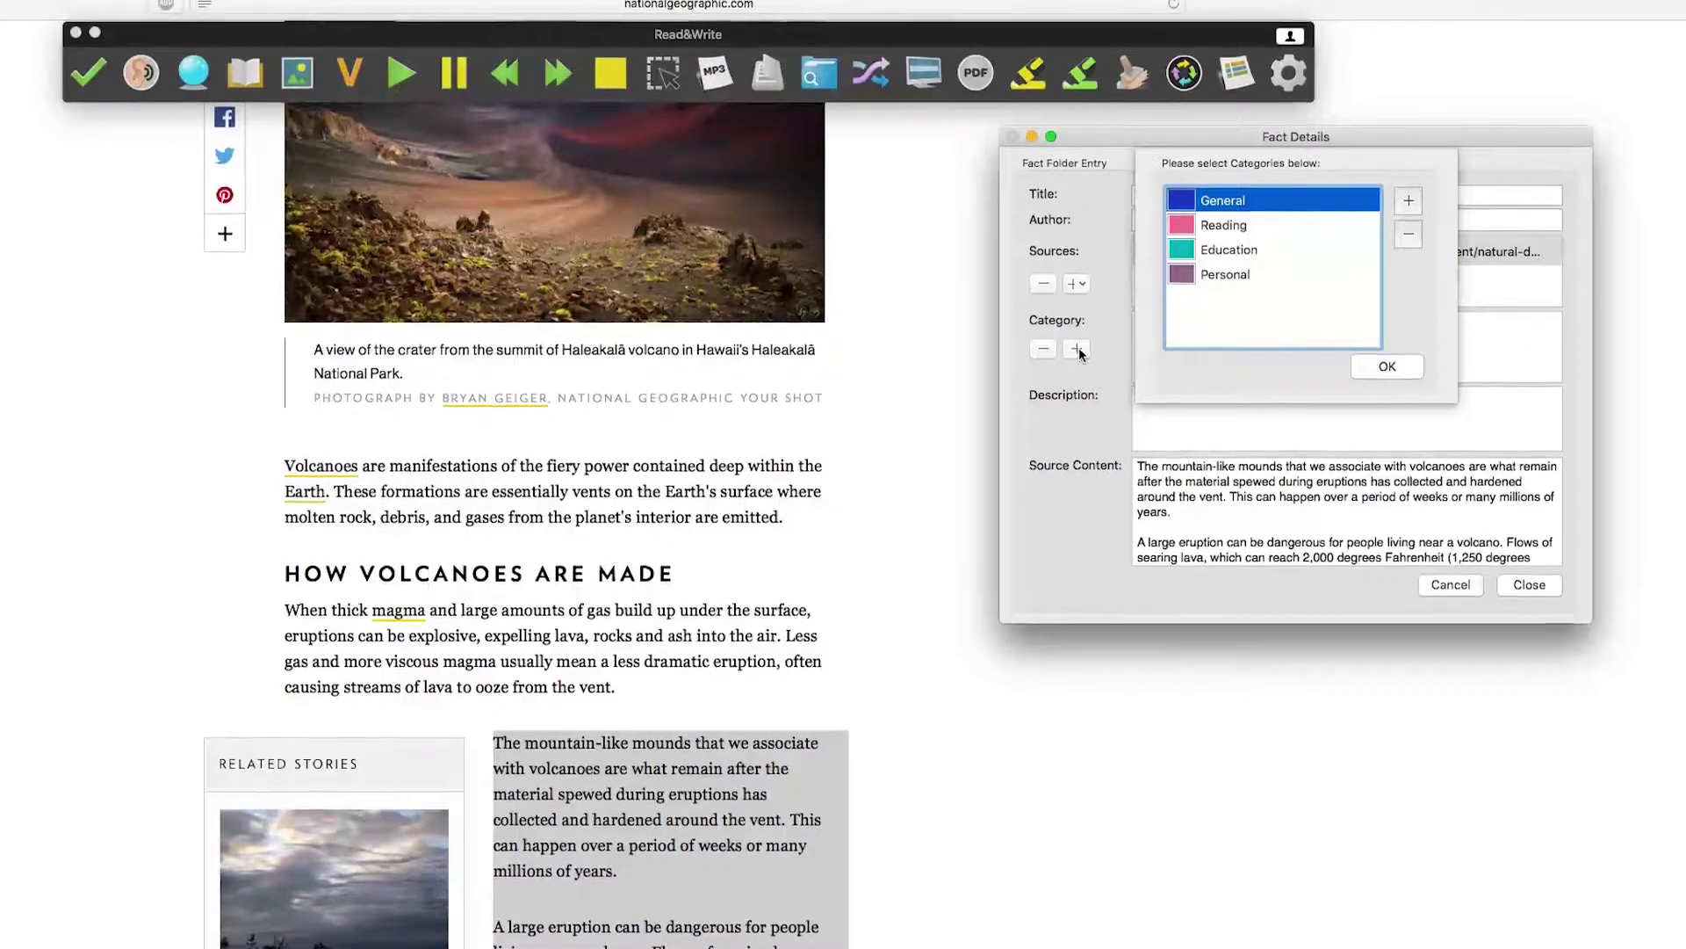
# Recolour the General category red and create a new Natural Disasters category.
pyautogui.click(1181, 207)
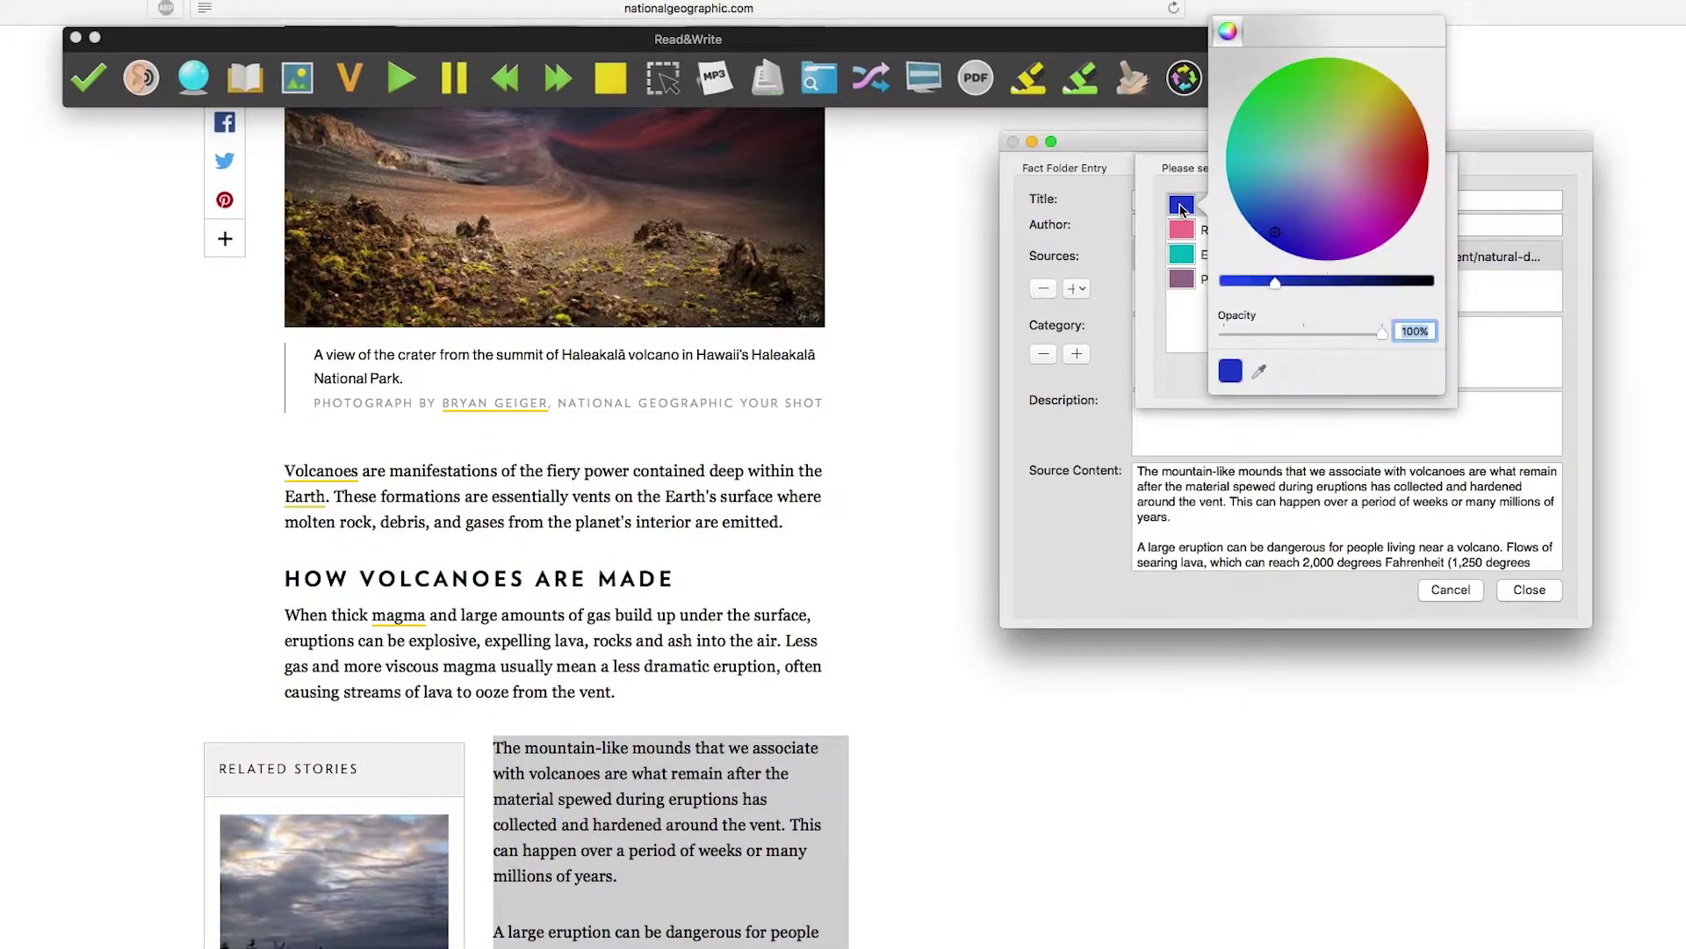
pyautogui.click(1426, 175)
pyautogui.click(1149, 250)
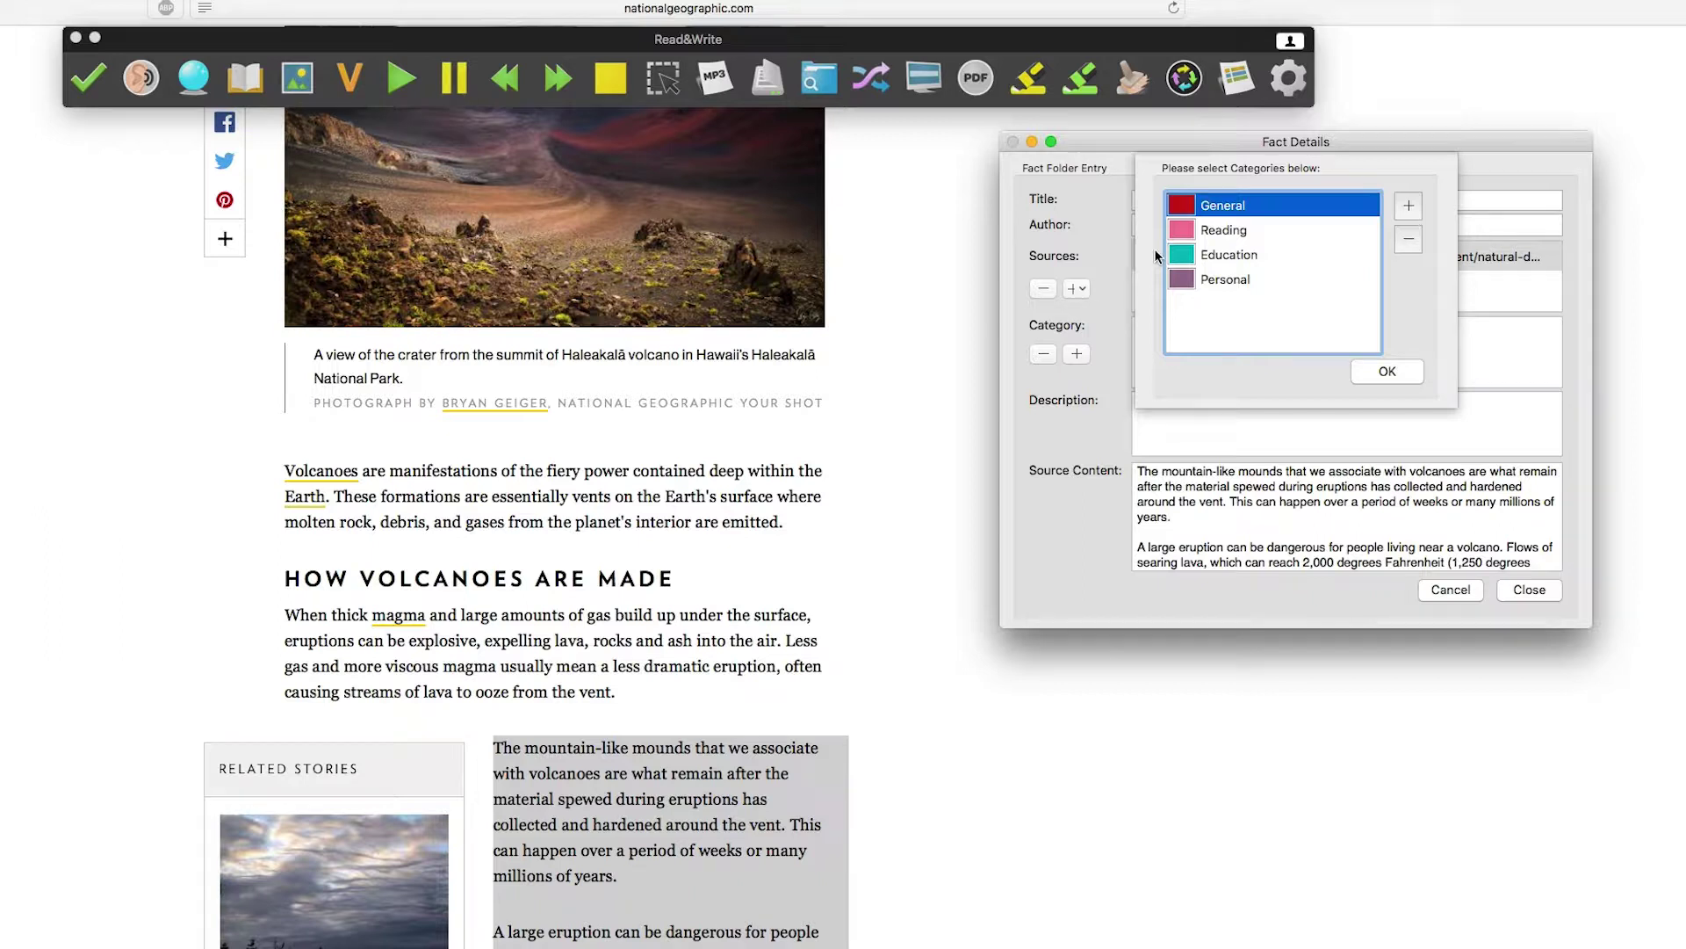
pyautogui.click(1406, 211)
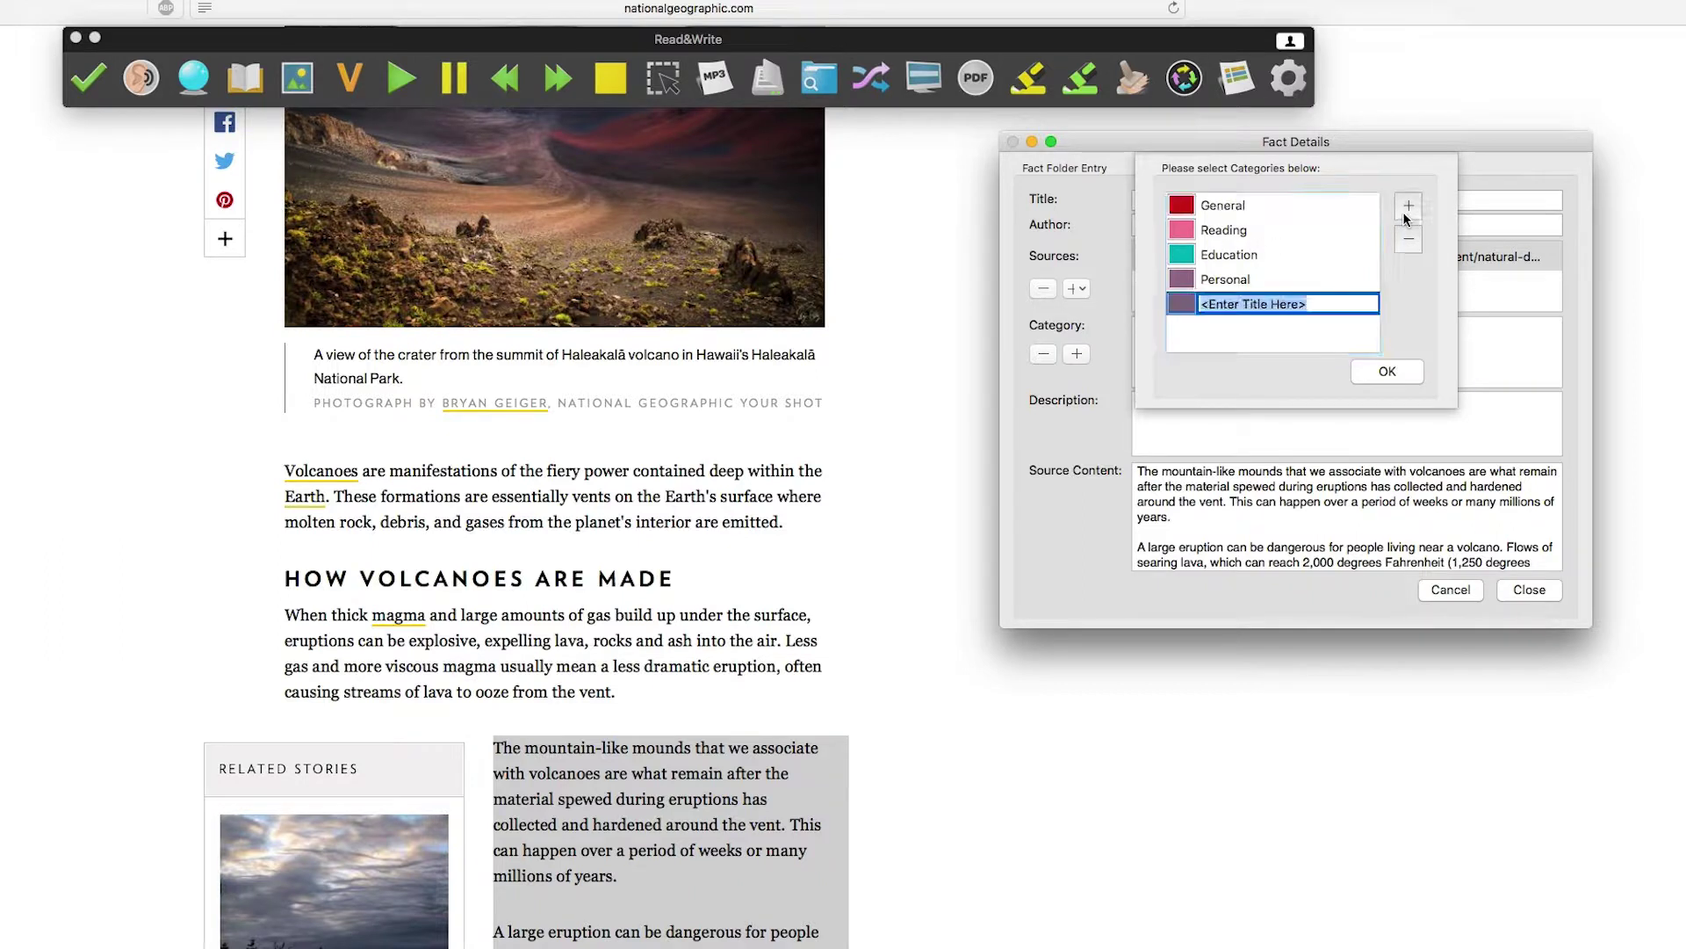
pyautogui.write('N')
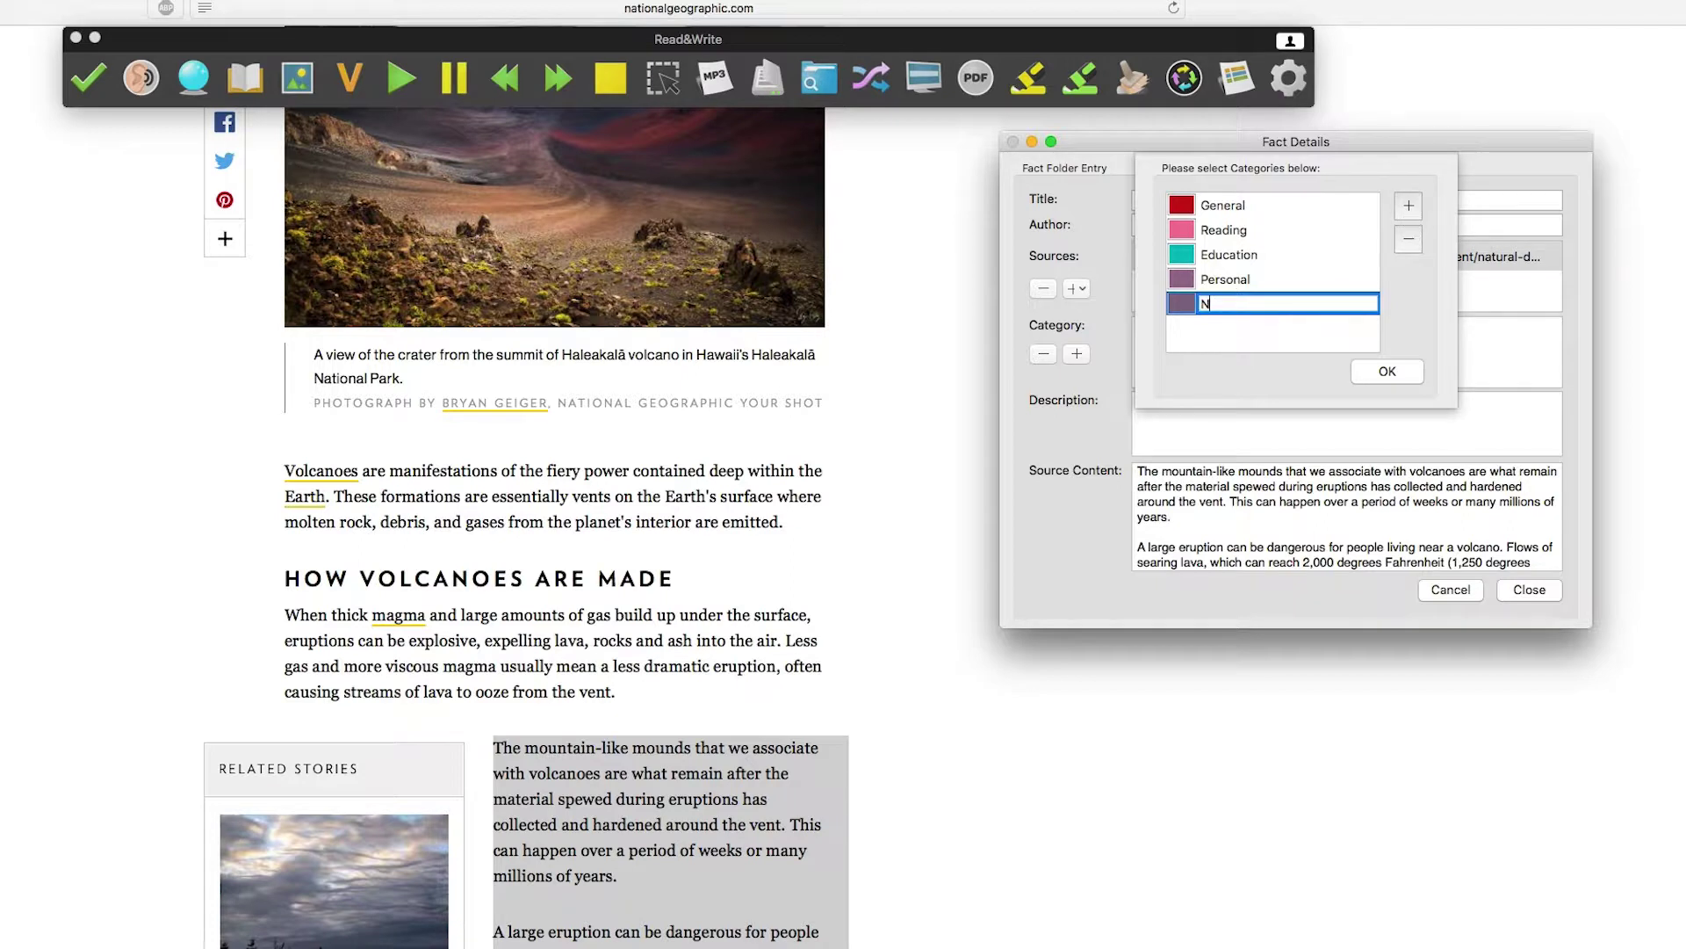
pyautogui.write('atural Disasters')
pyautogui.press('Return')
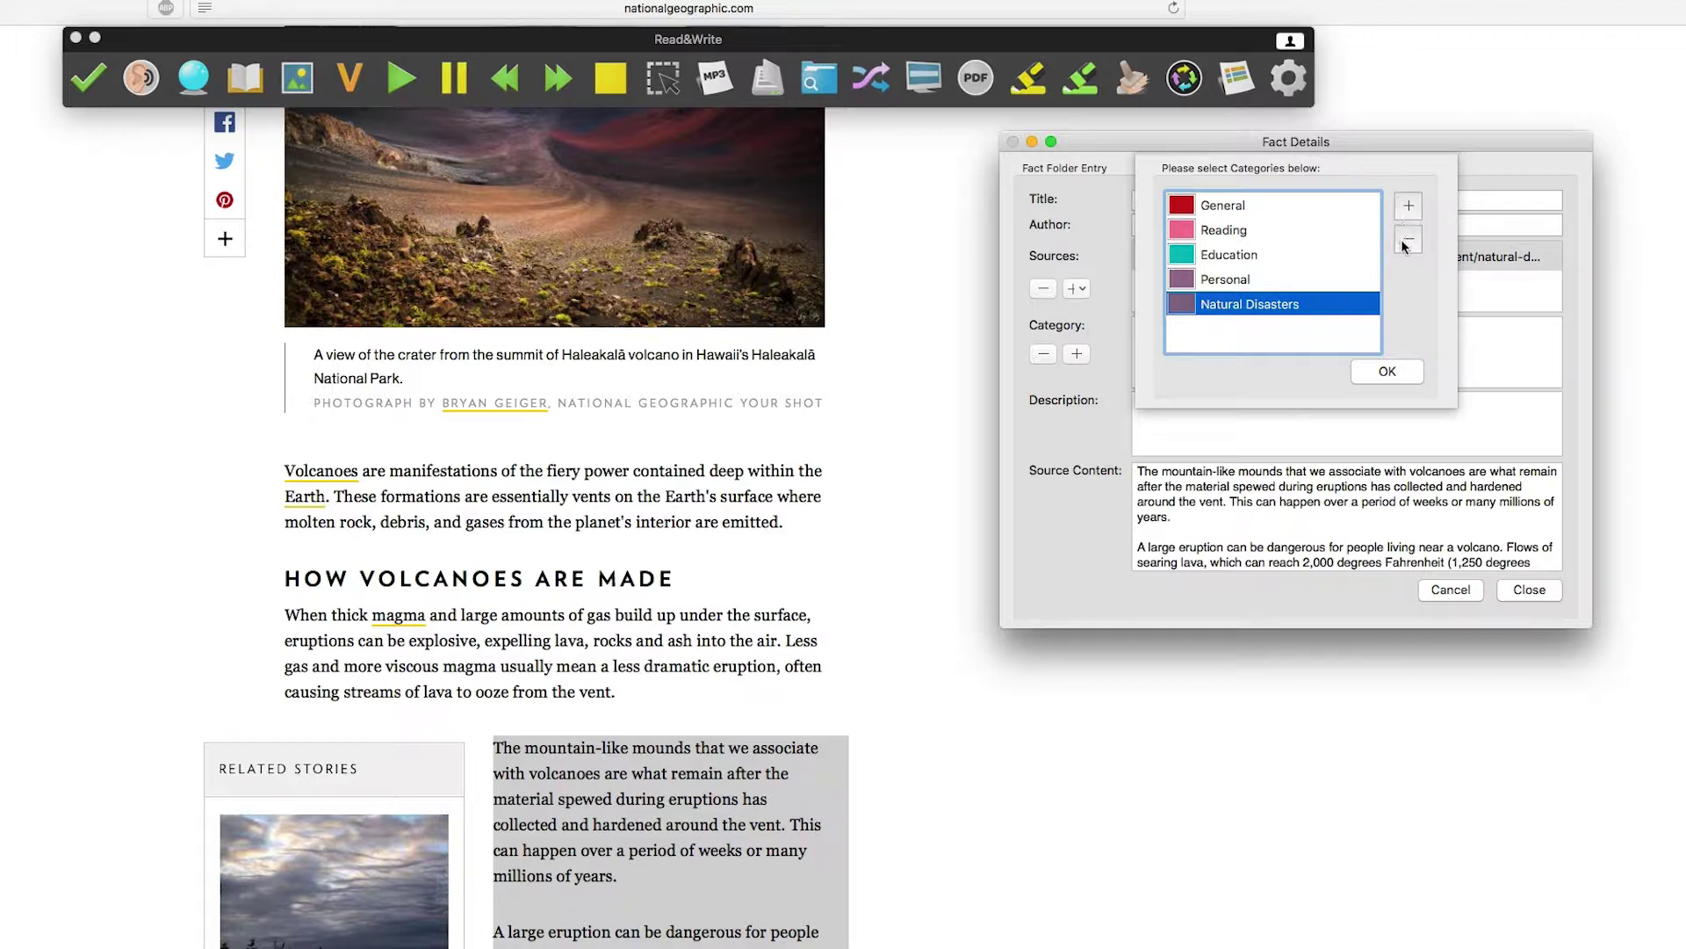
pyautogui.click(1388, 371)
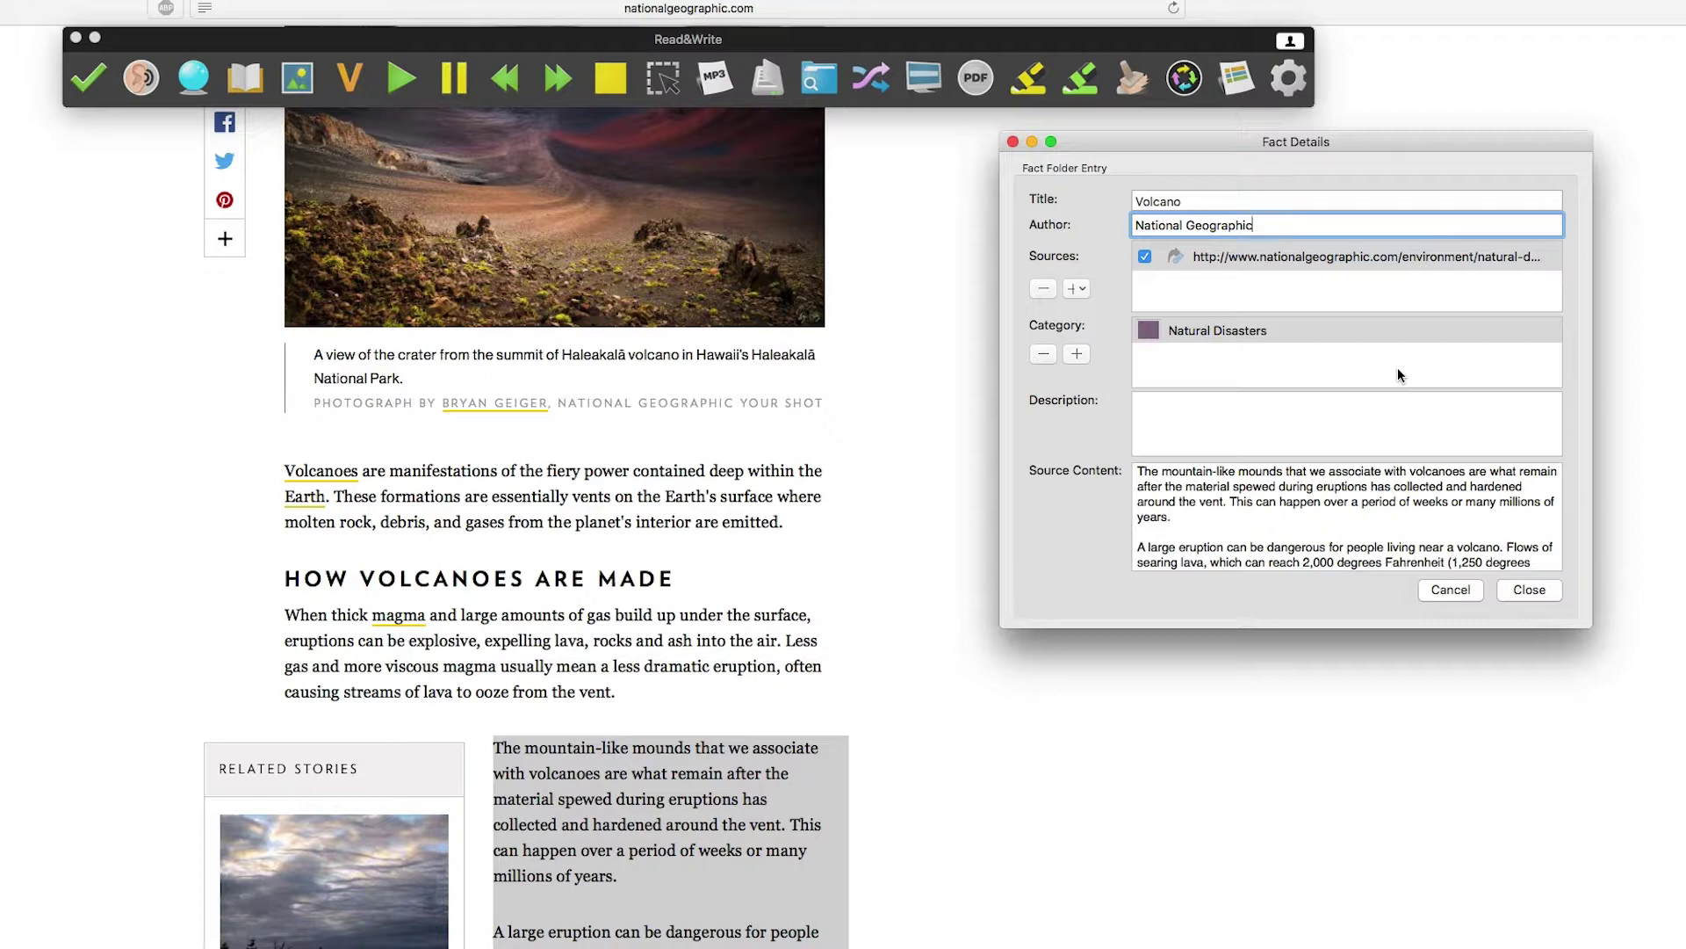
# Assign Reading and Natural Disasters categories and add the description 'Description of a volcano'.
pyautogui.click(1078, 353)
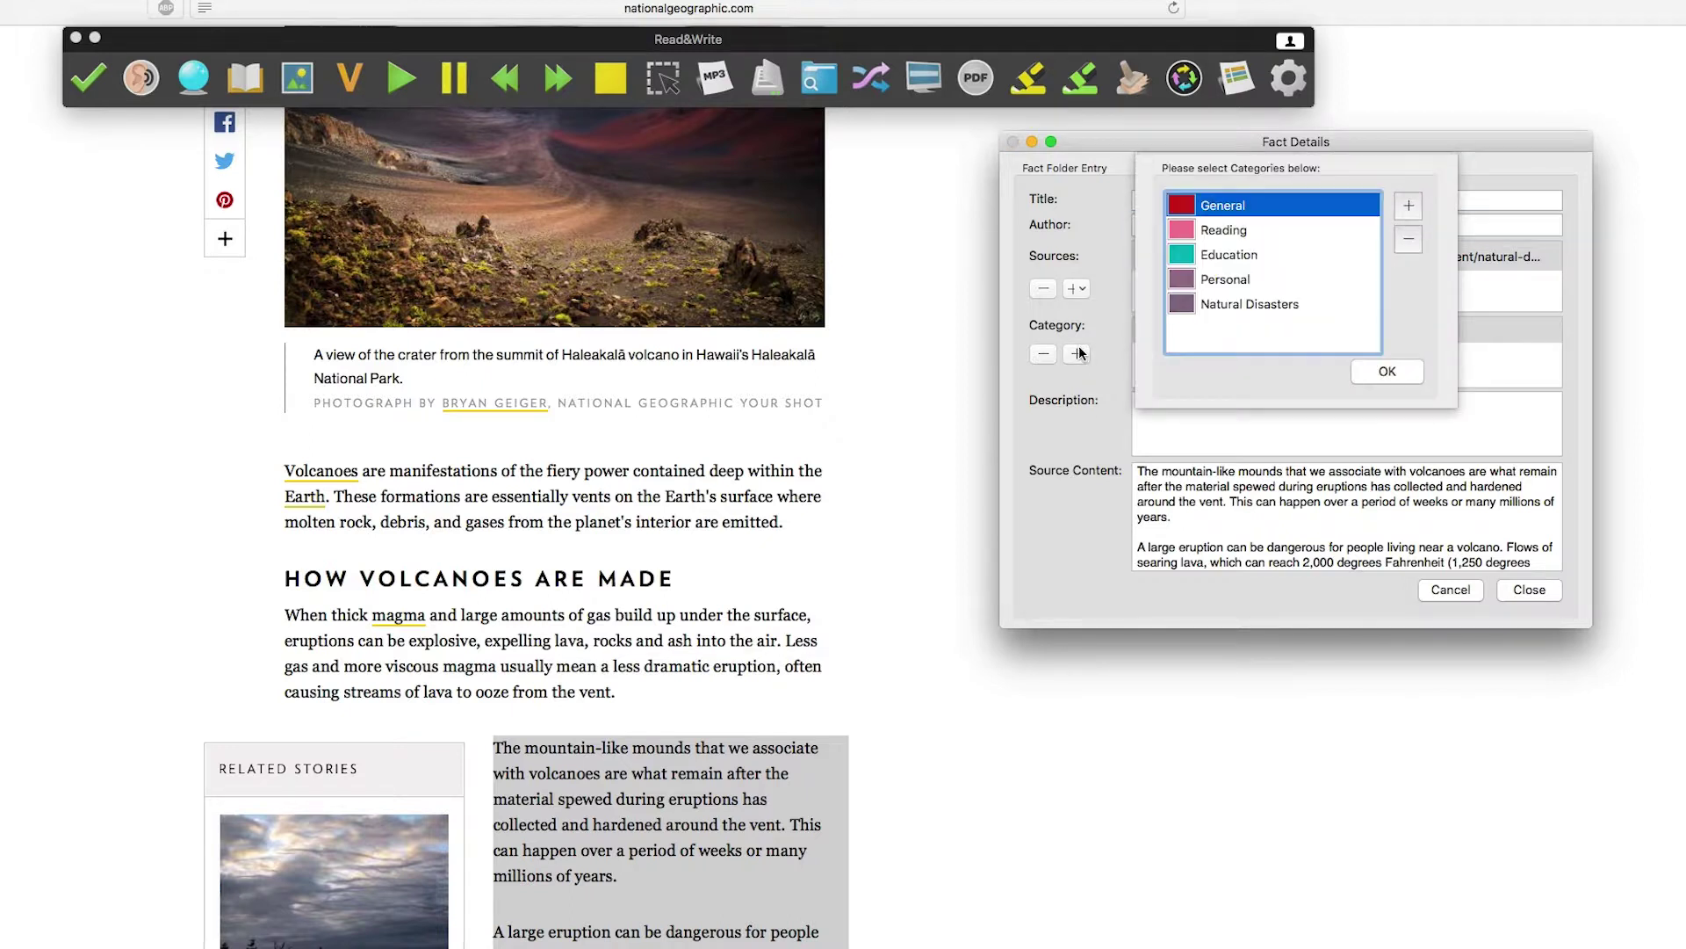
pyautogui.click(1217, 231)
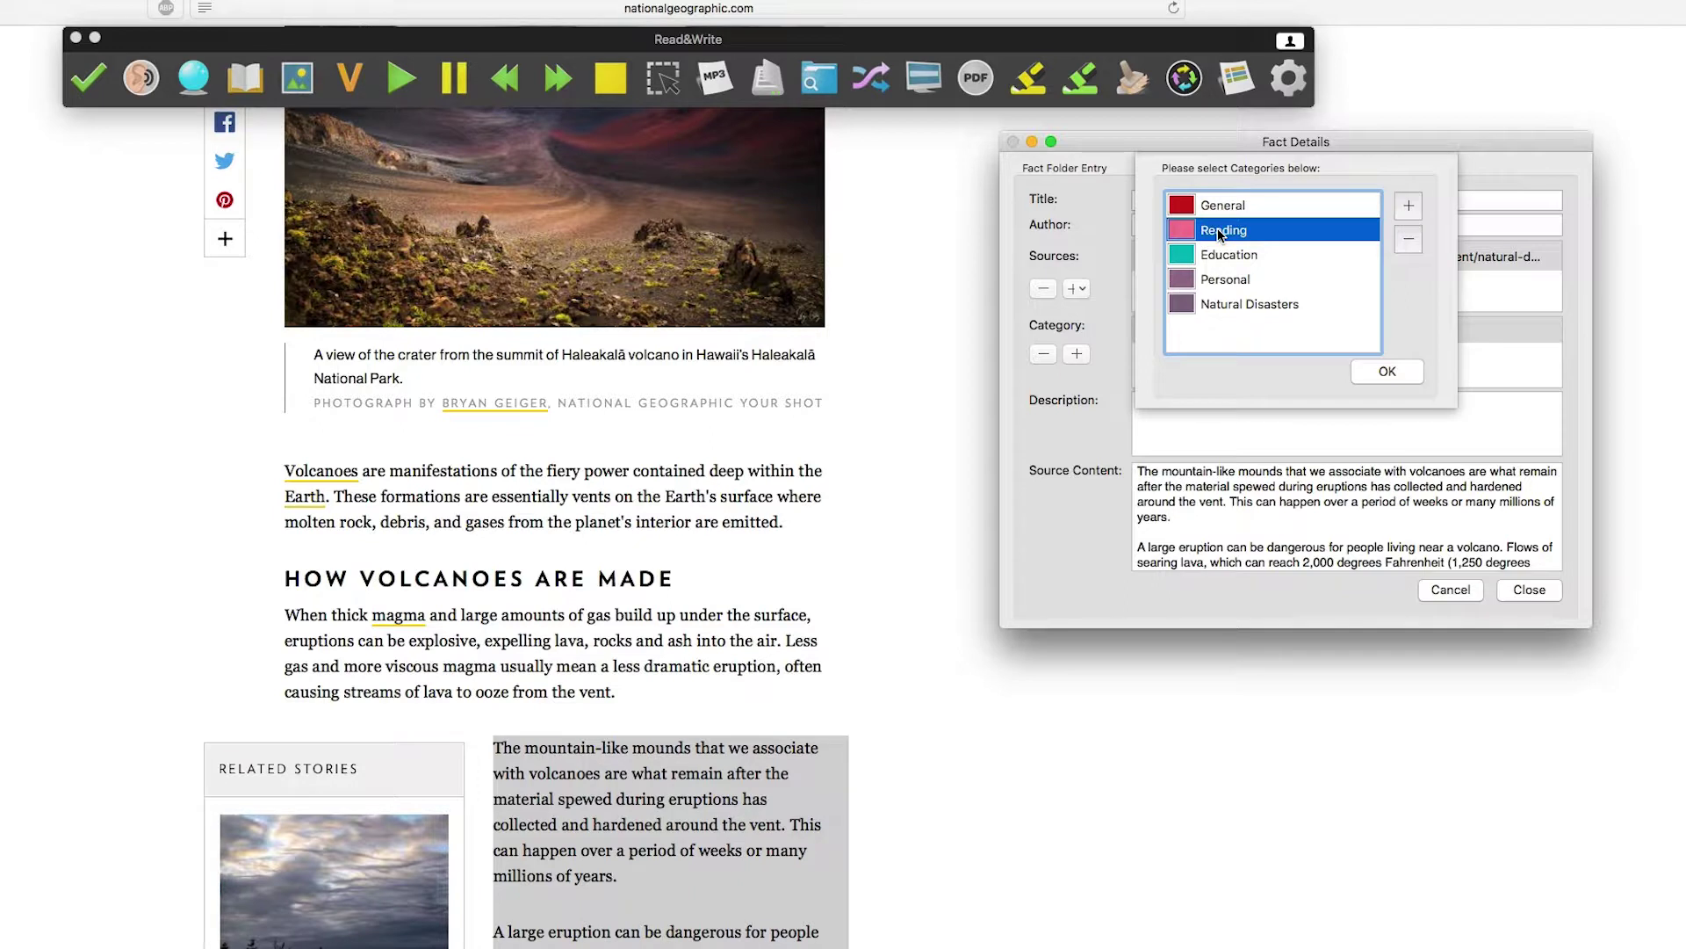
pyautogui.keyDown('super'); pyautogui.click(1300, 301); pyautogui.keyUp('super')
pyautogui.click(1386, 371)
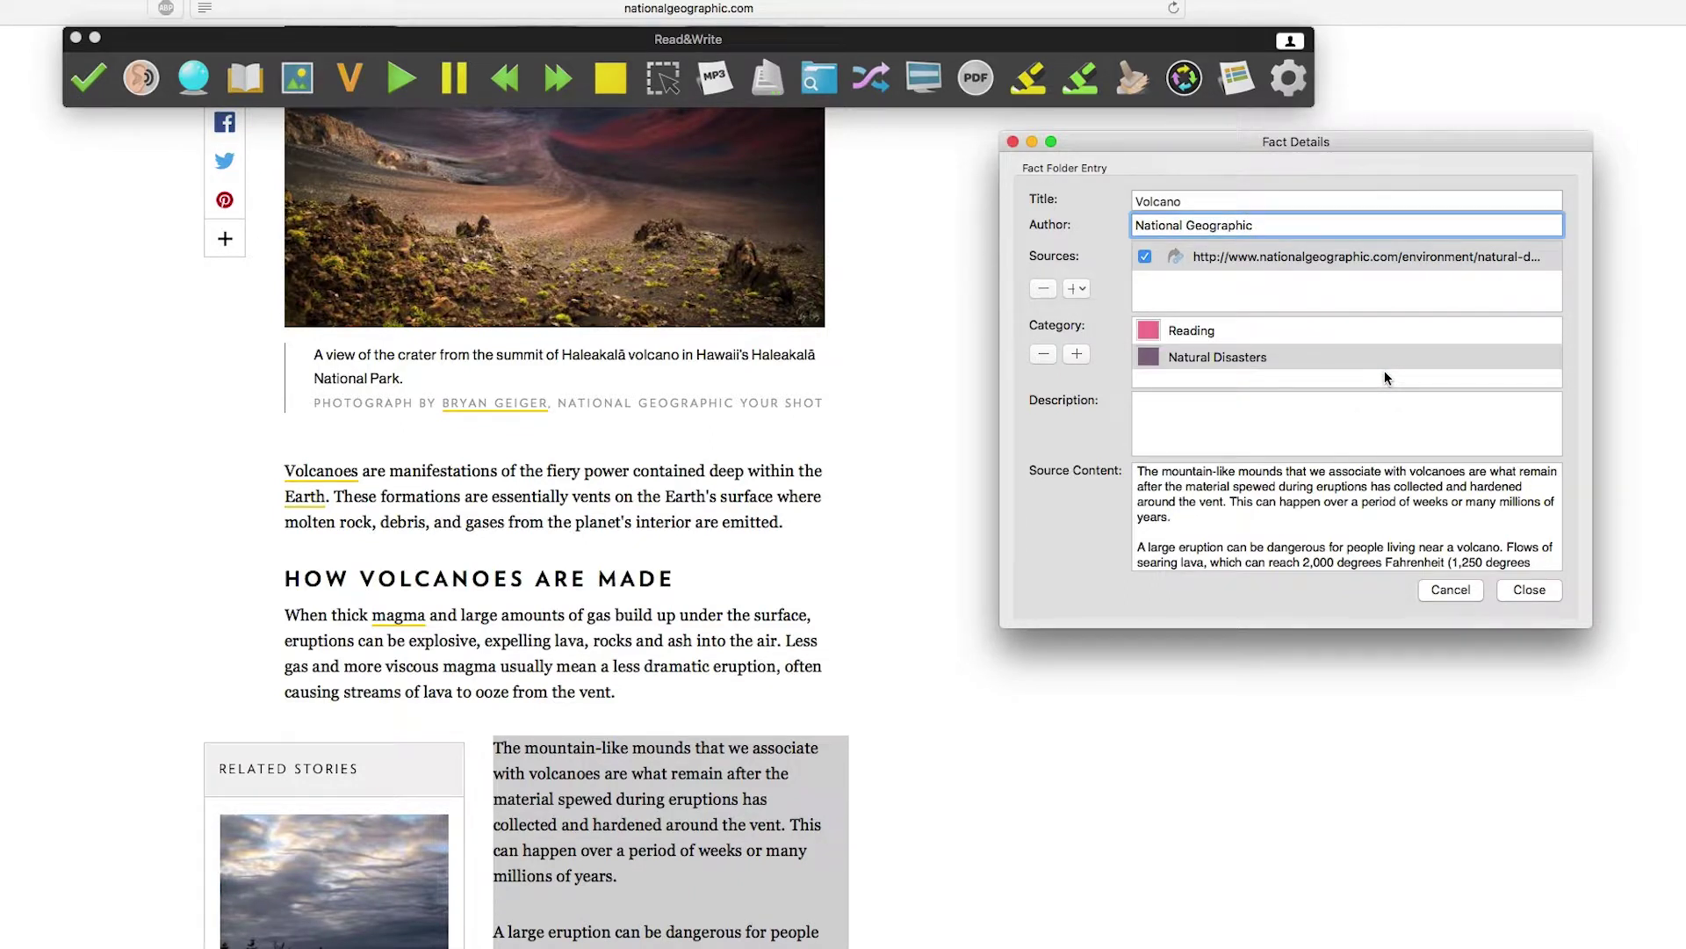
pyautogui.click(1378, 412)
pyautogui.write('Description of a volcano')
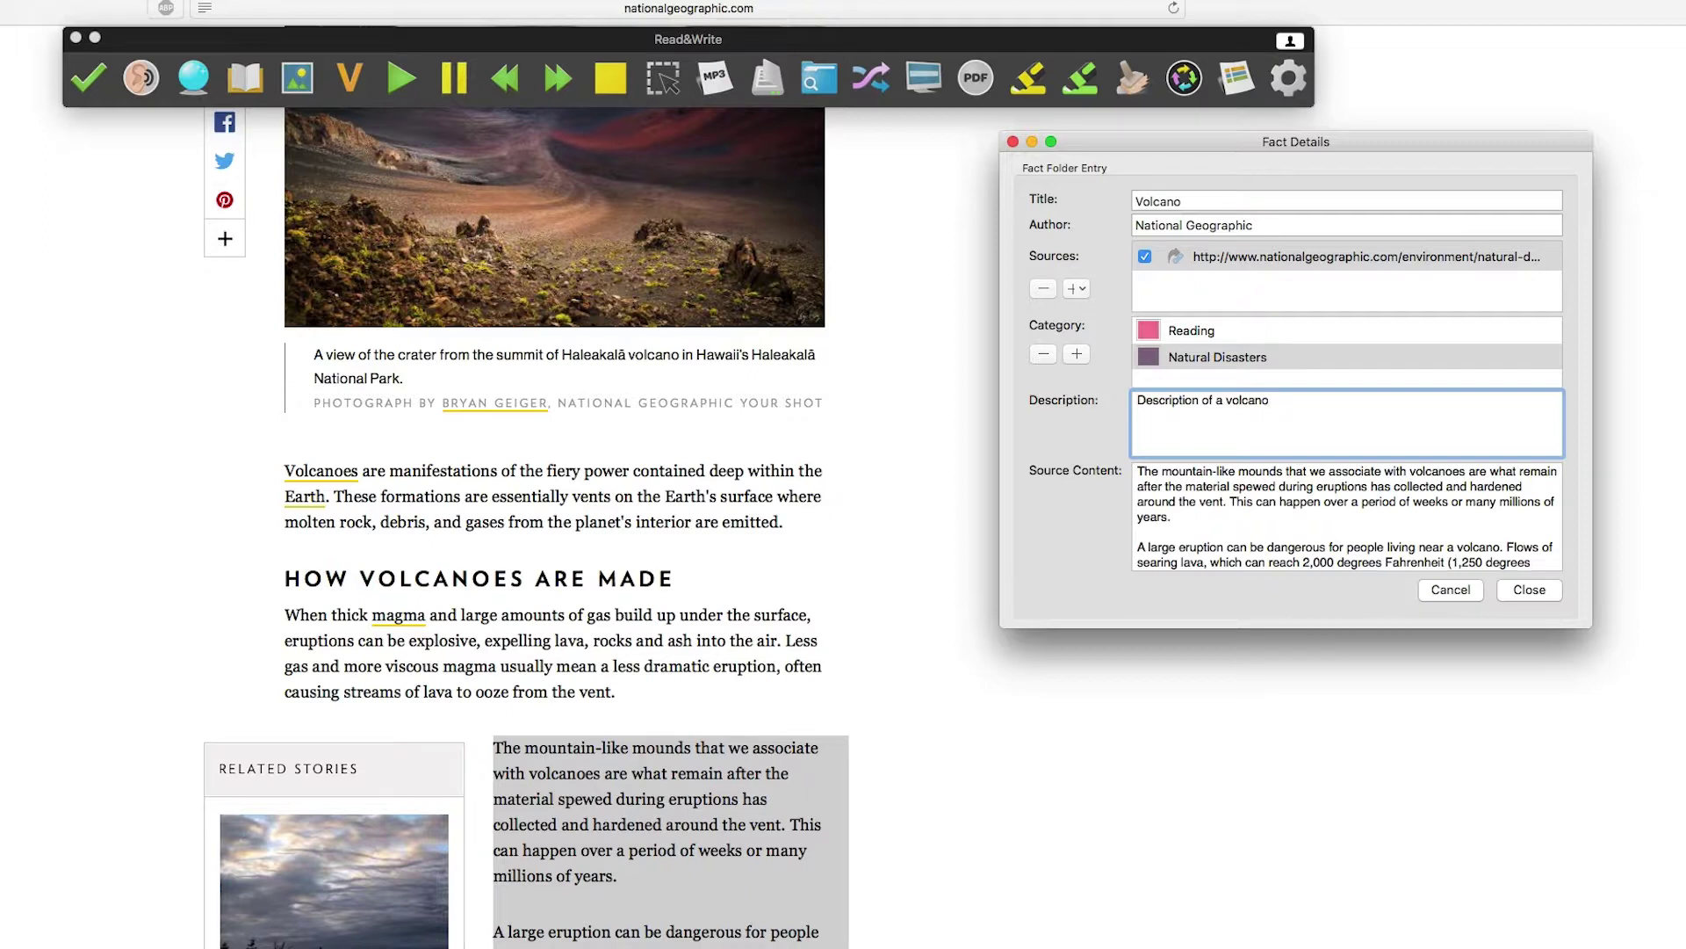
# Close the Volcano fact and start a new image fact positioned near the article's photo.
pyautogui.click(1542, 591)
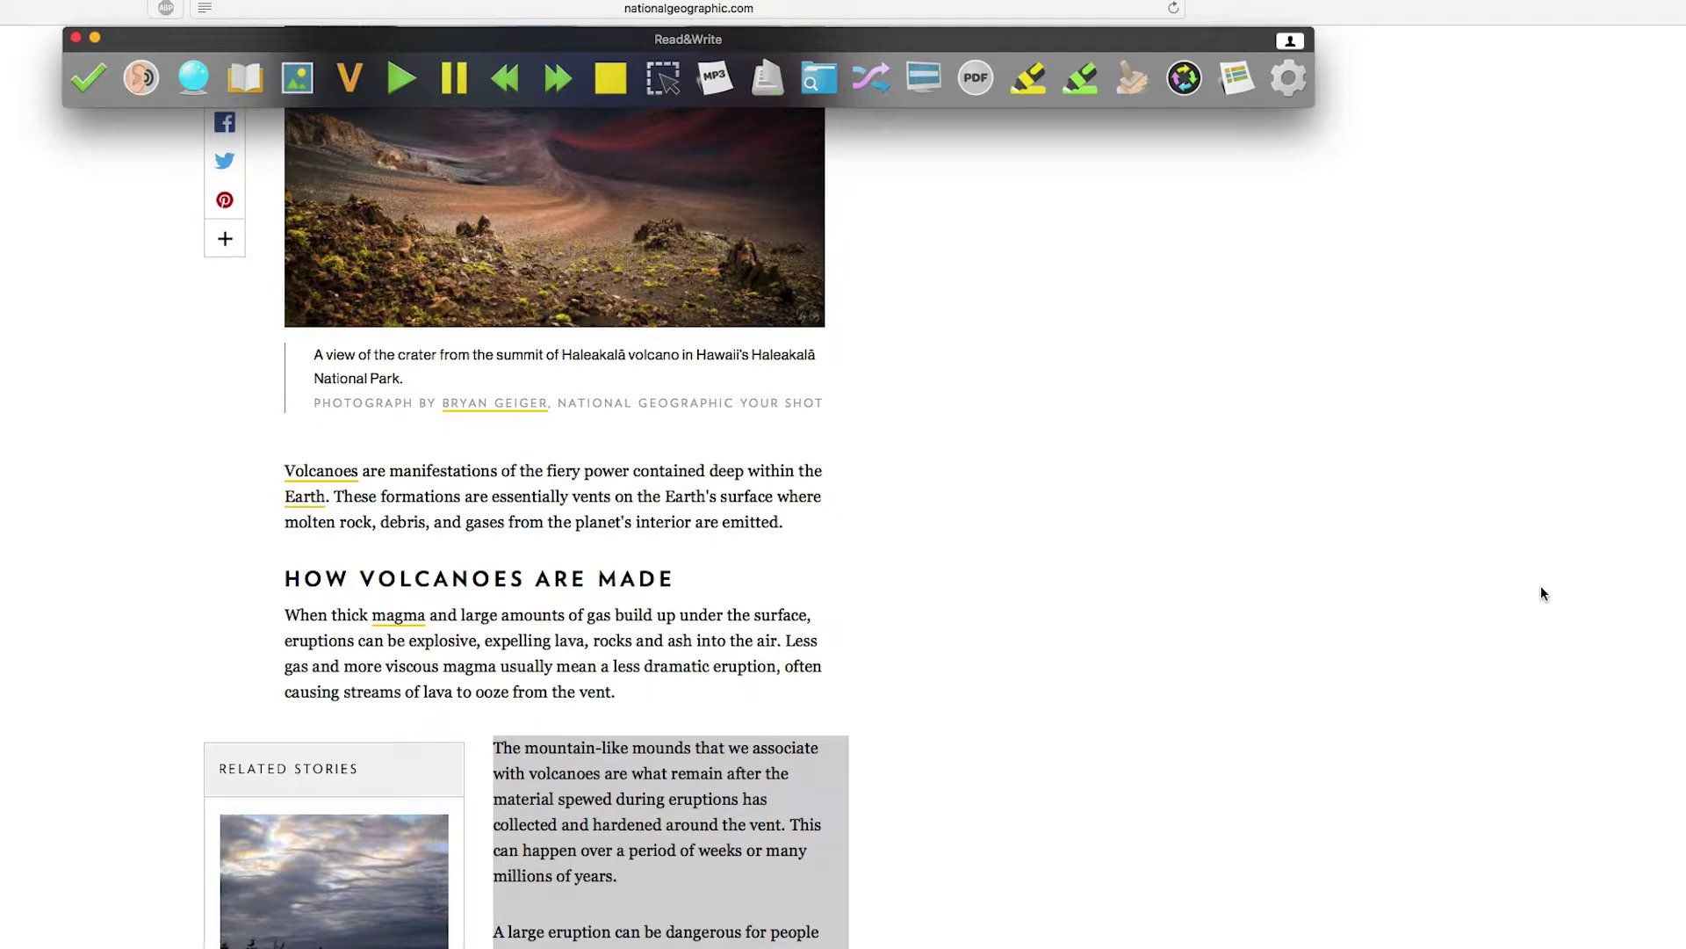
pyautogui.scroll(5, 1542, 593)
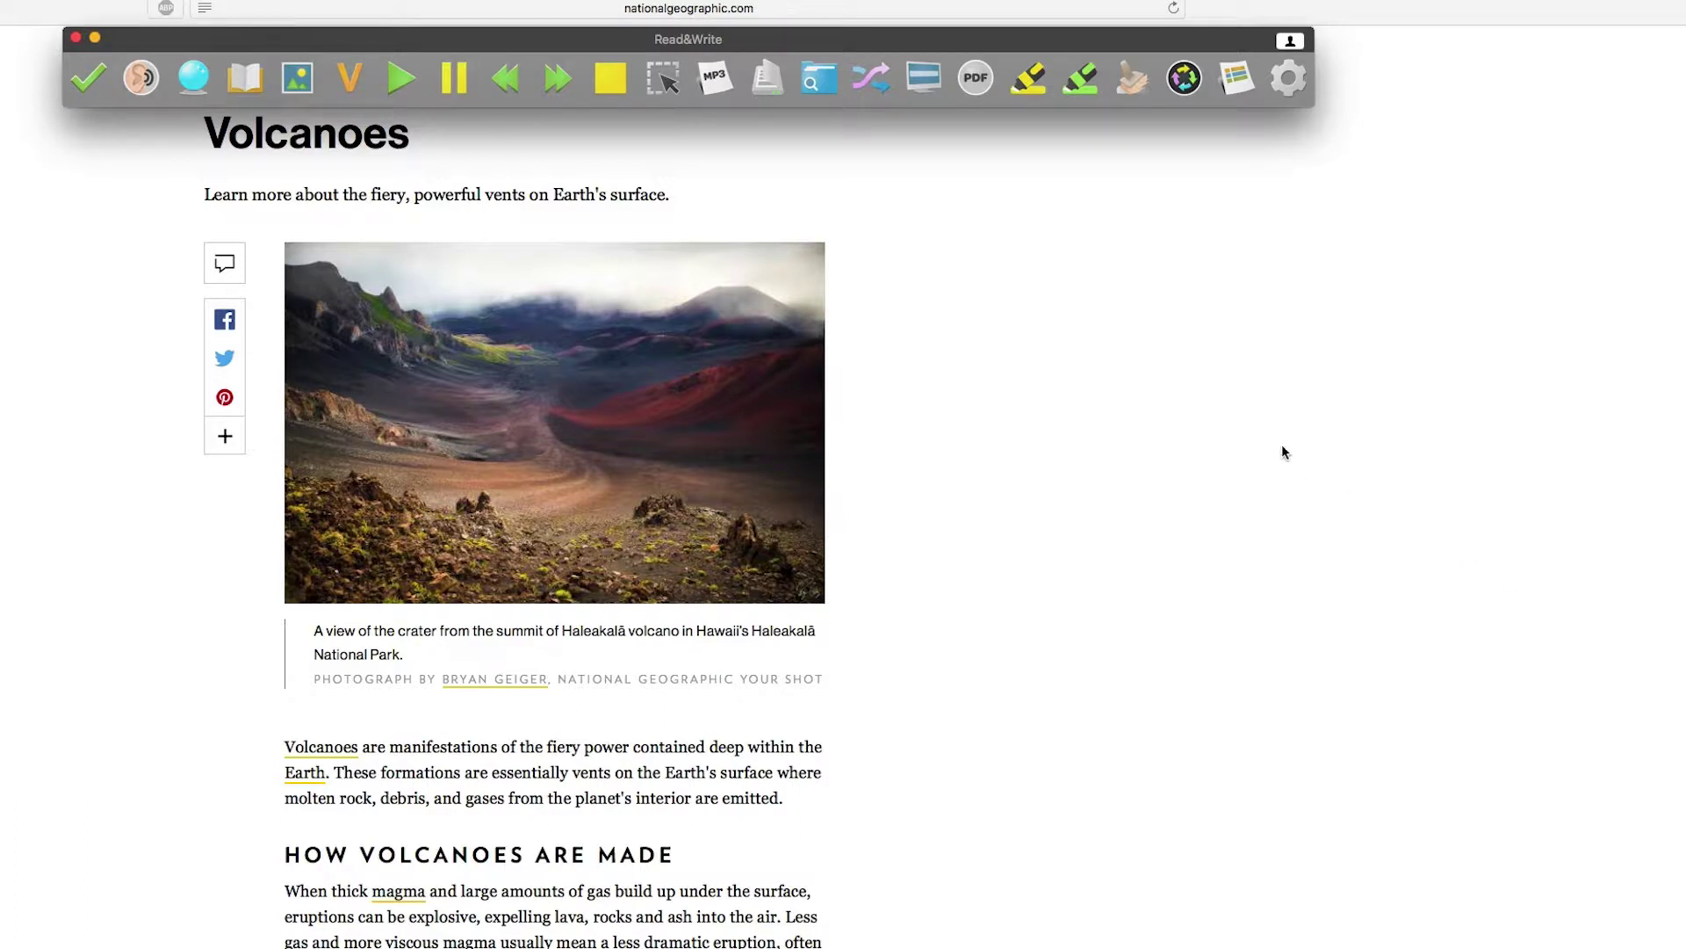
pyautogui.click(819, 88)
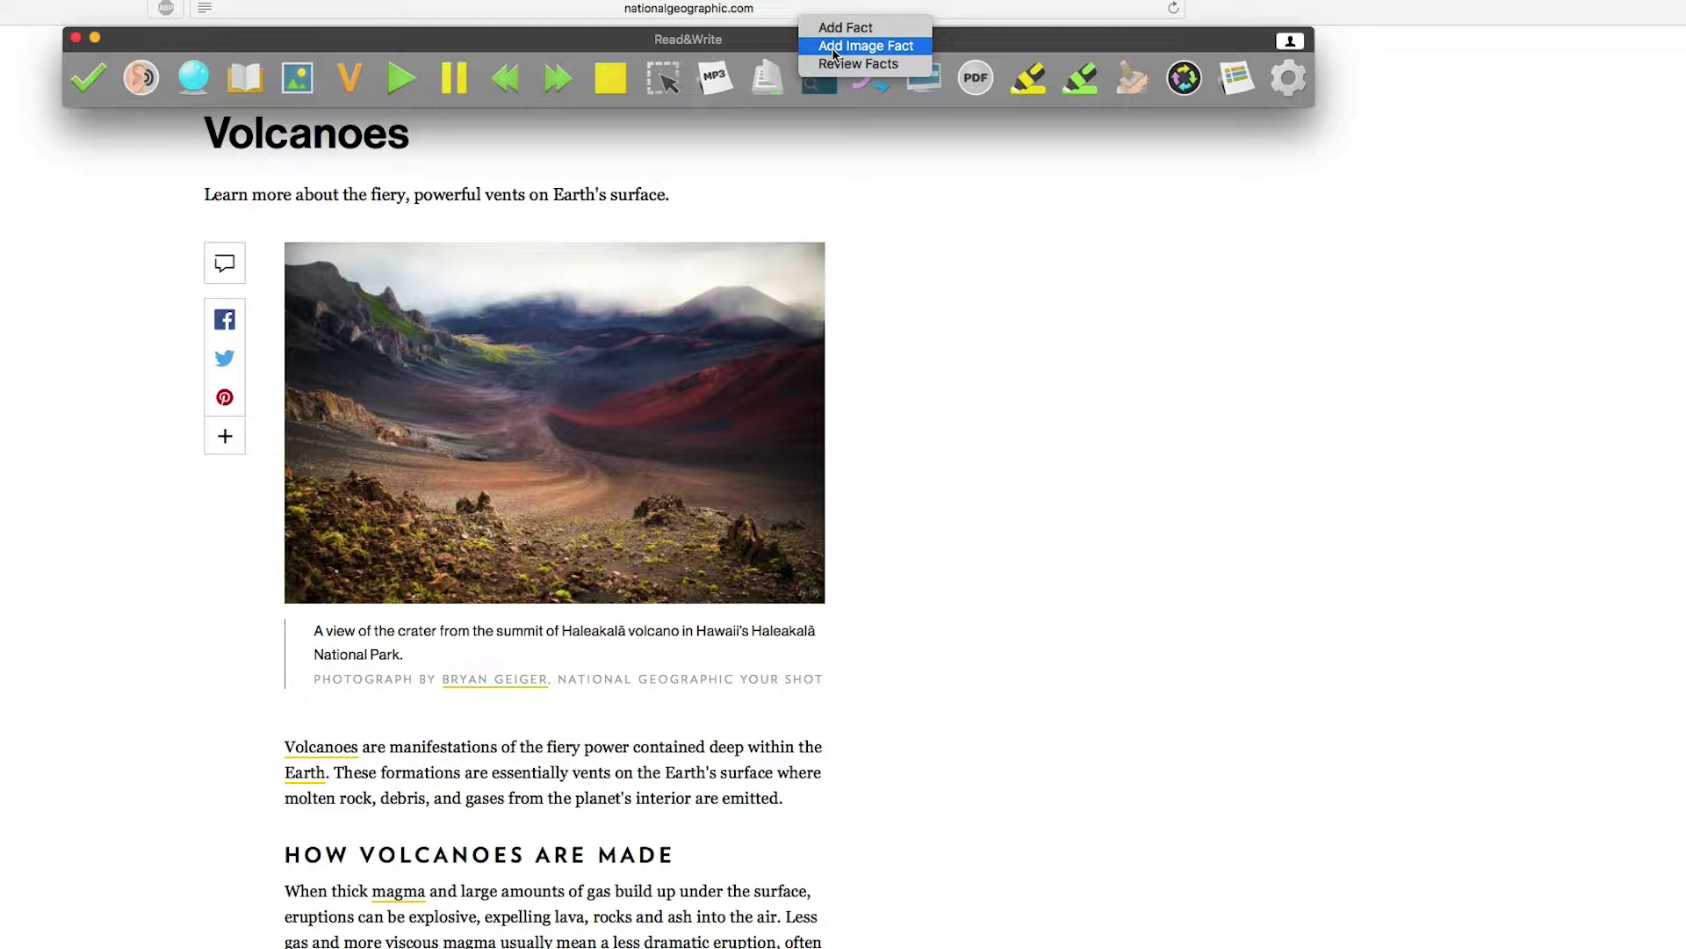
pyautogui.click(831, 48)
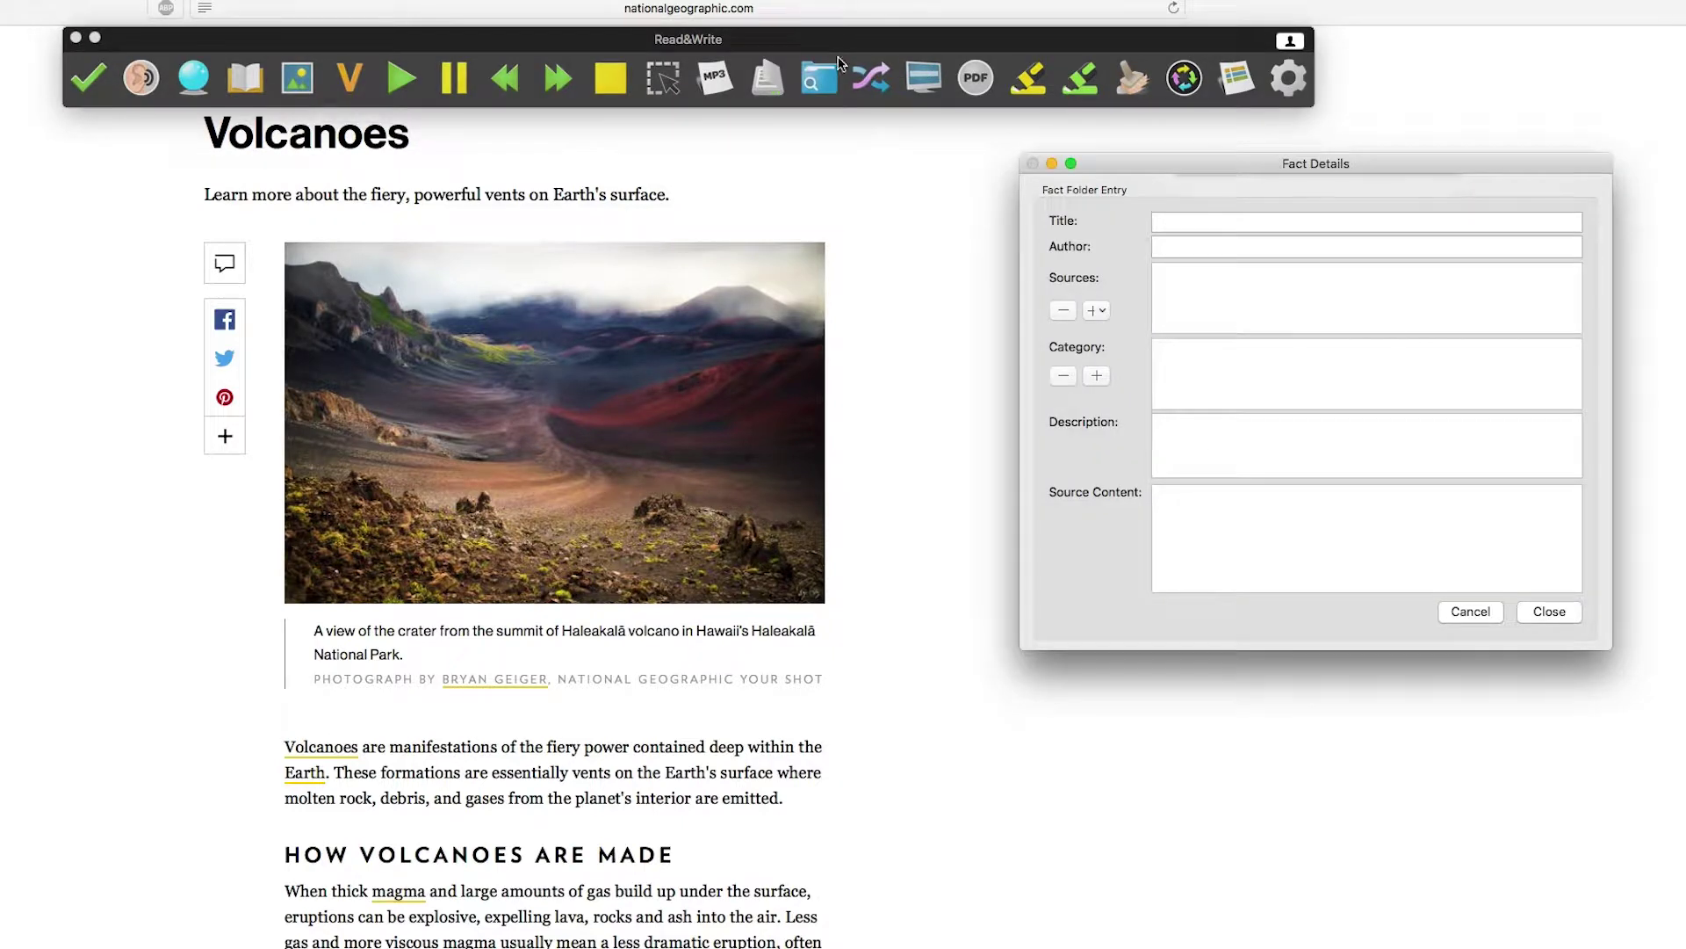
pyautogui.click(1115, 161)
pyautogui.moveTo(1117, 165); pyautogui.dragTo(1061, 205)
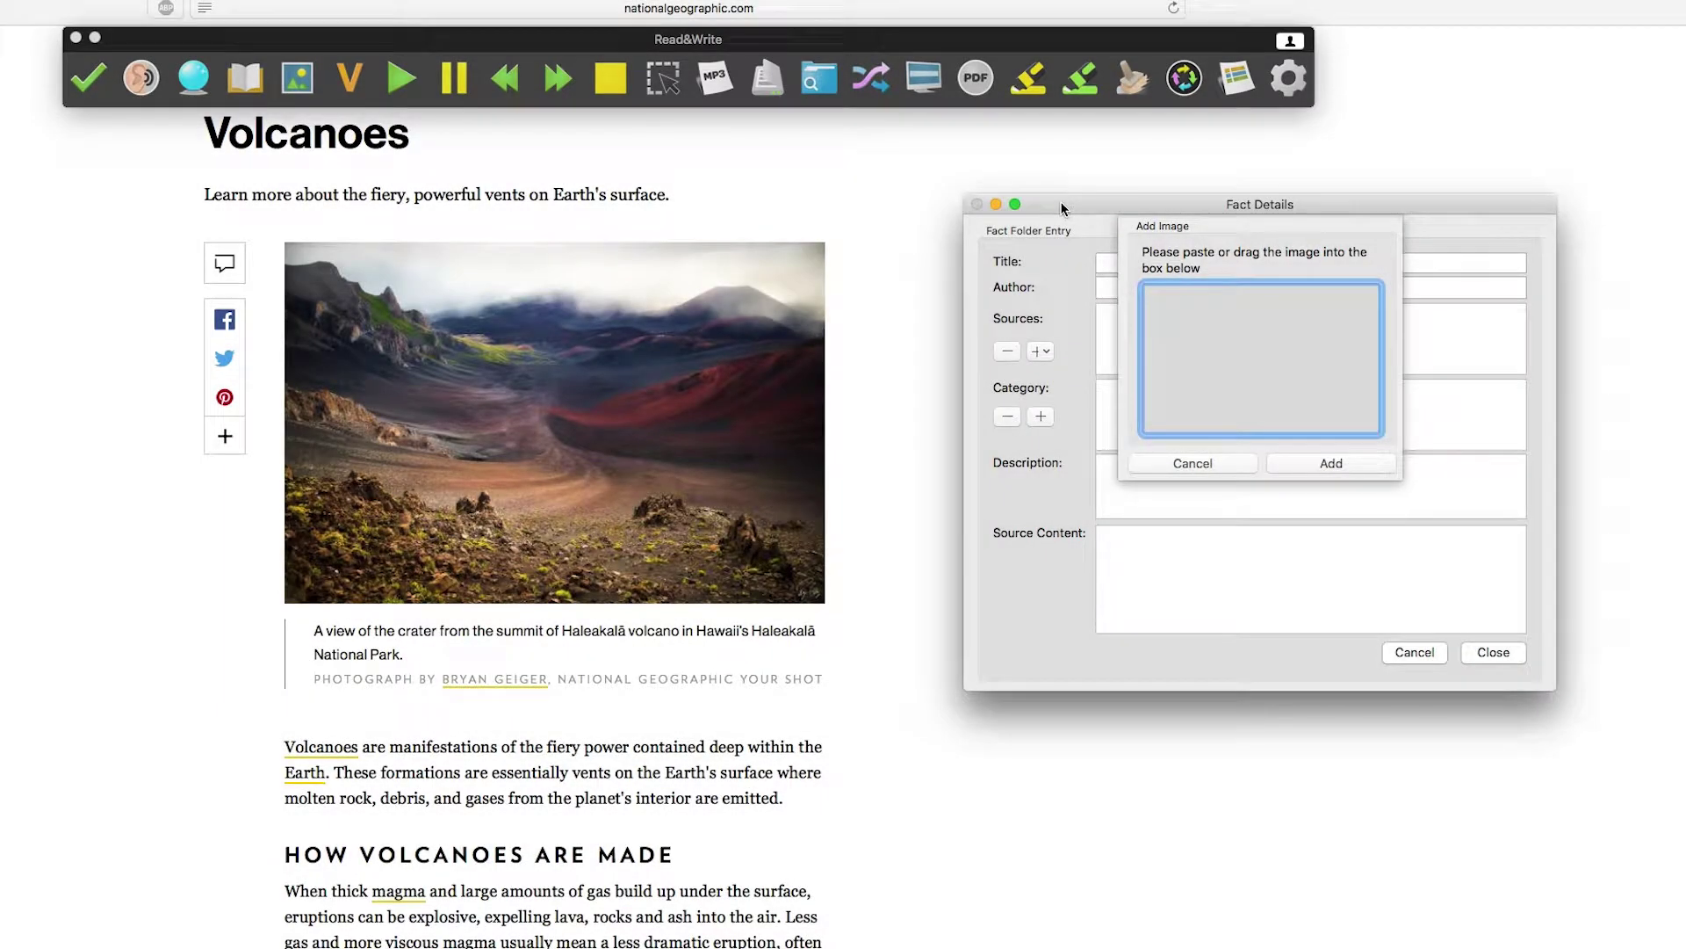
# Drag the volcano crater photo into the image box and add it to the fact.
pyautogui.click(956, 186)
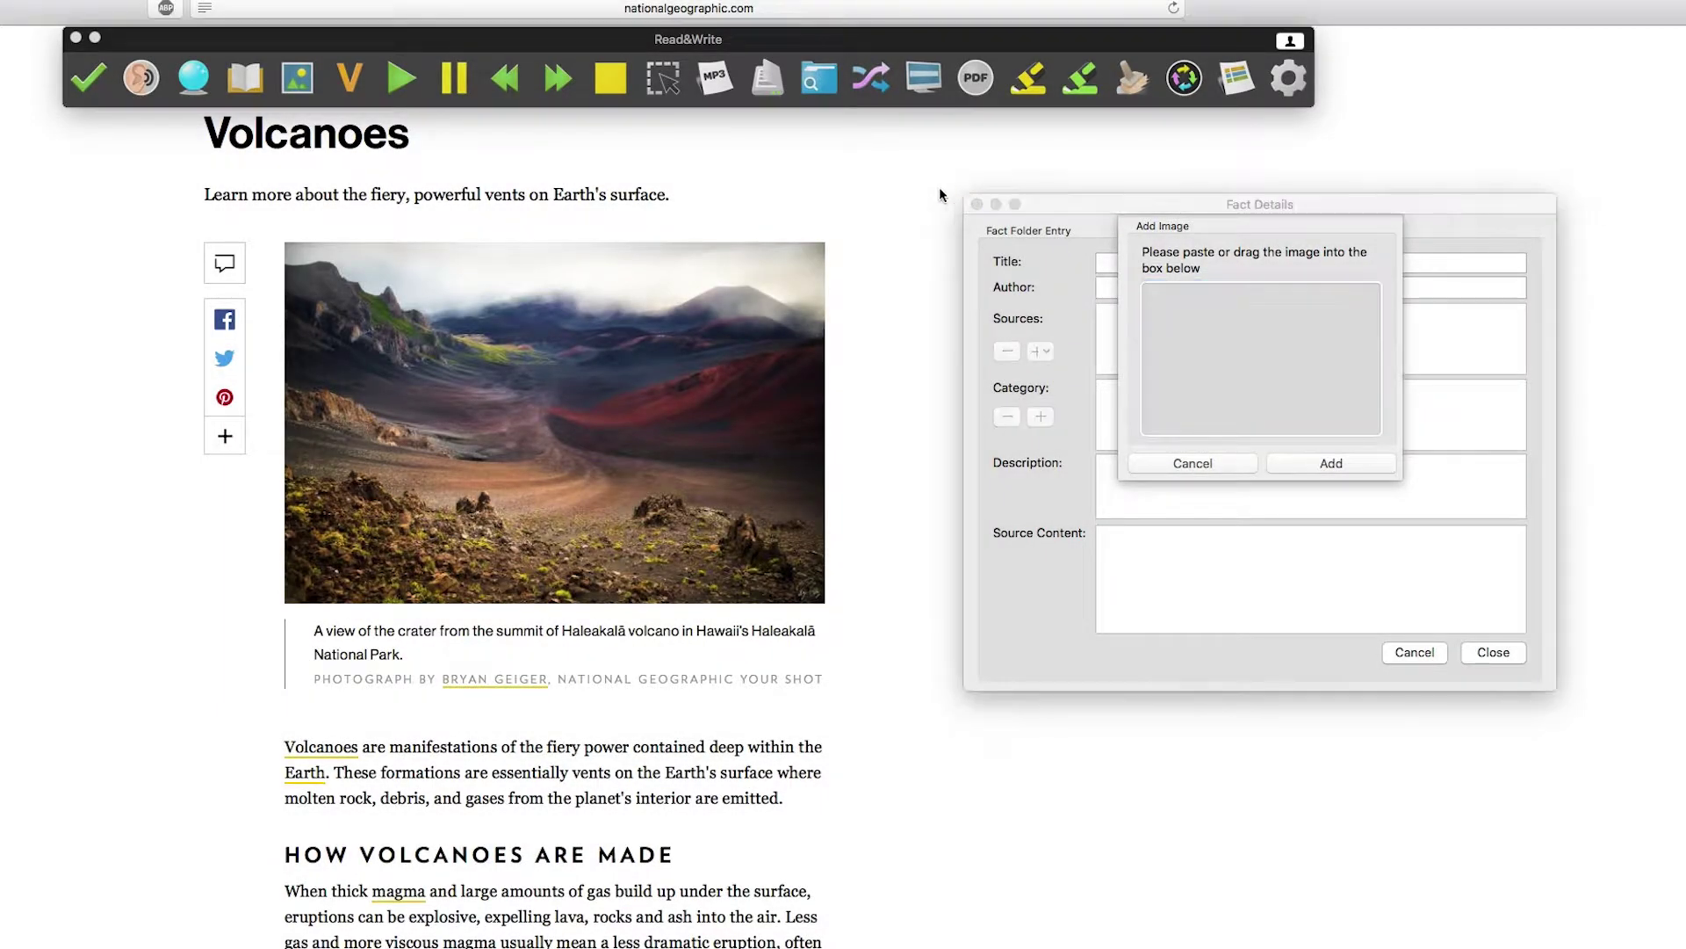
pyautogui.moveTo(746, 317); pyautogui.dragTo(1238, 335)
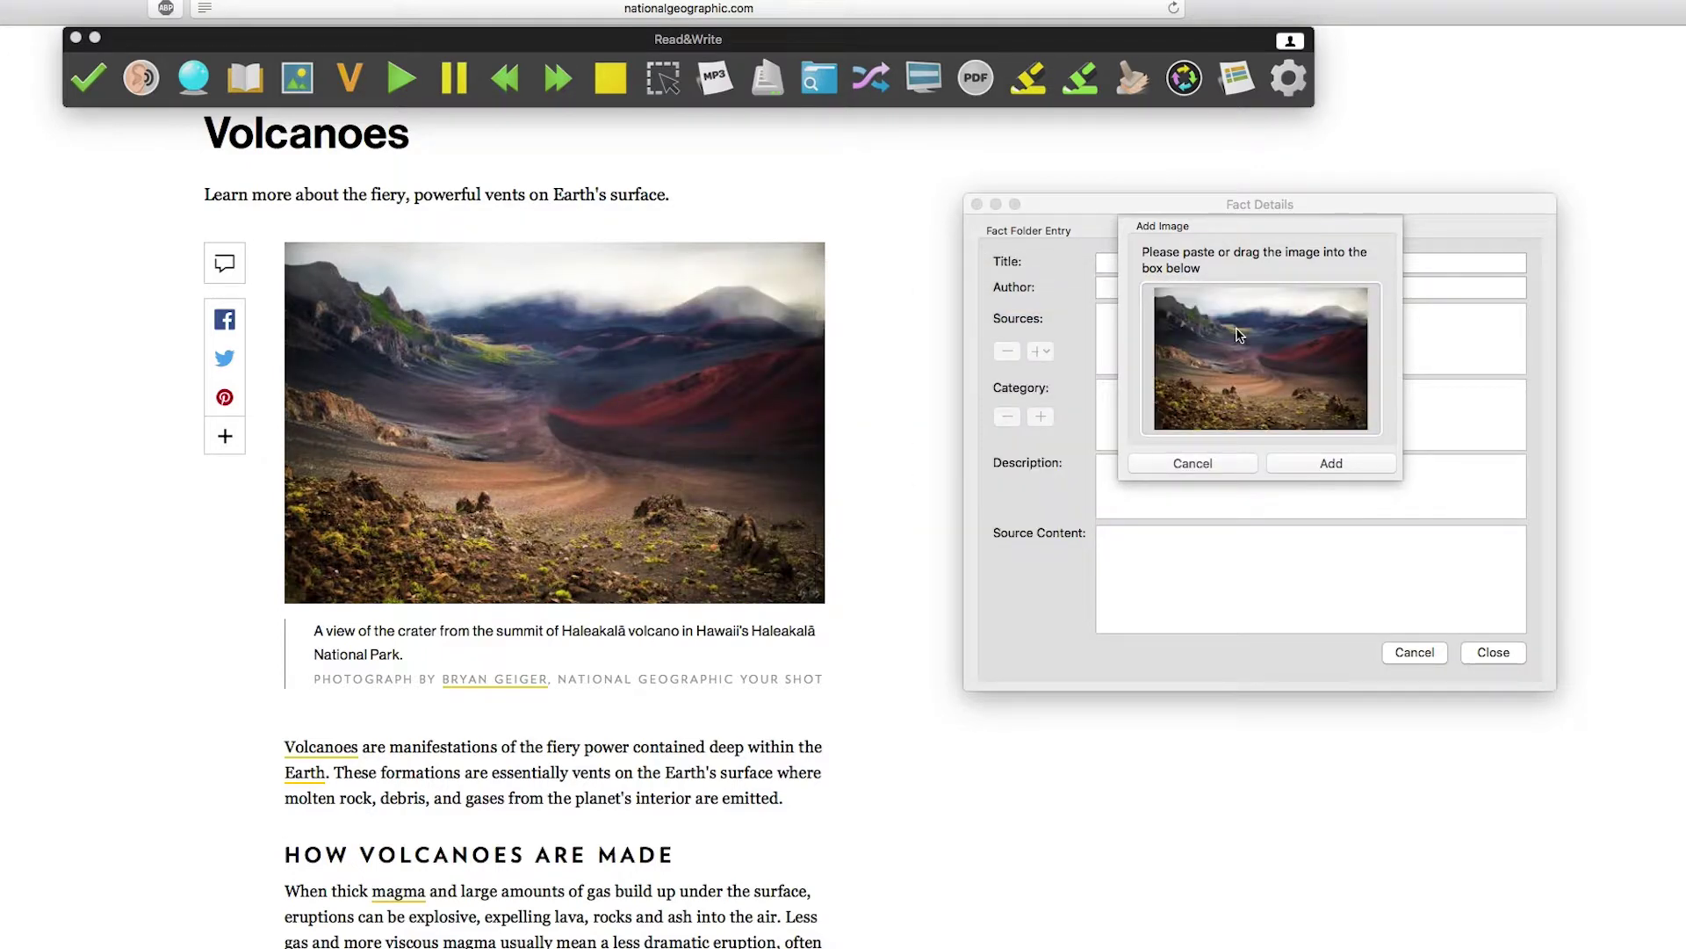
pyautogui.click(1281, 463)
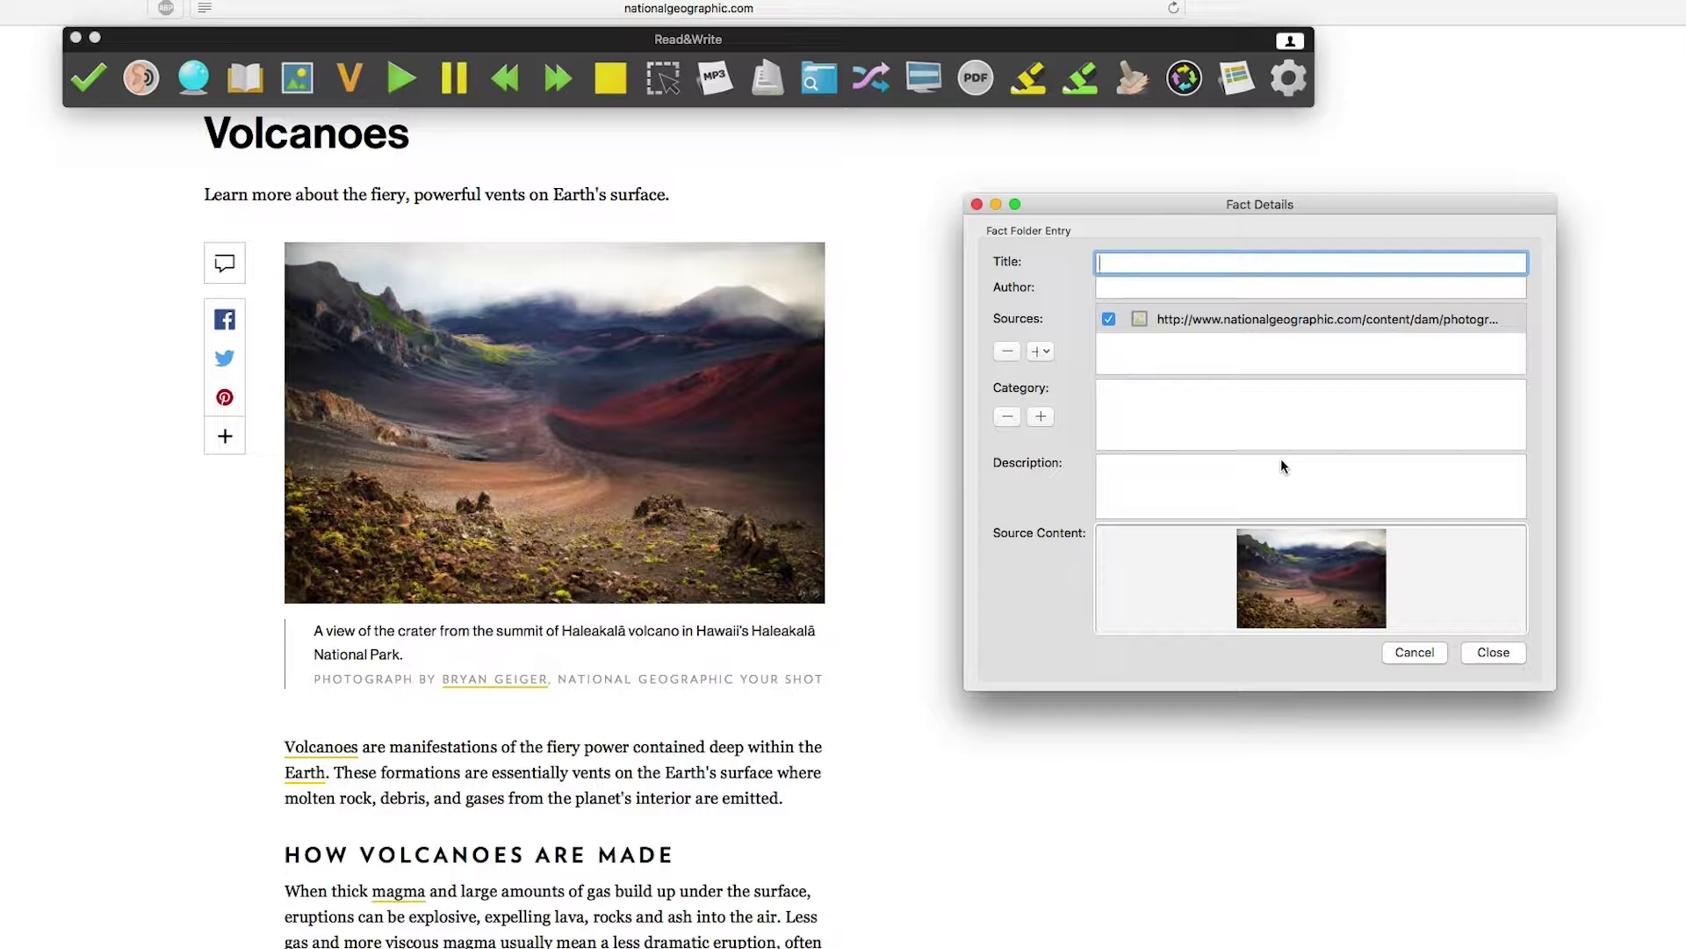
# Title it 'Haleakala volcano', author National Geographic, description 'Picture of a volcano', and close.
pyautogui.write('Haleakala volcano')
pyautogui.click(1288, 288)
pyautogui.write('National Geographic')
pyautogui.click(1268, 462)
pyautogui.write('Picture of a volcano')
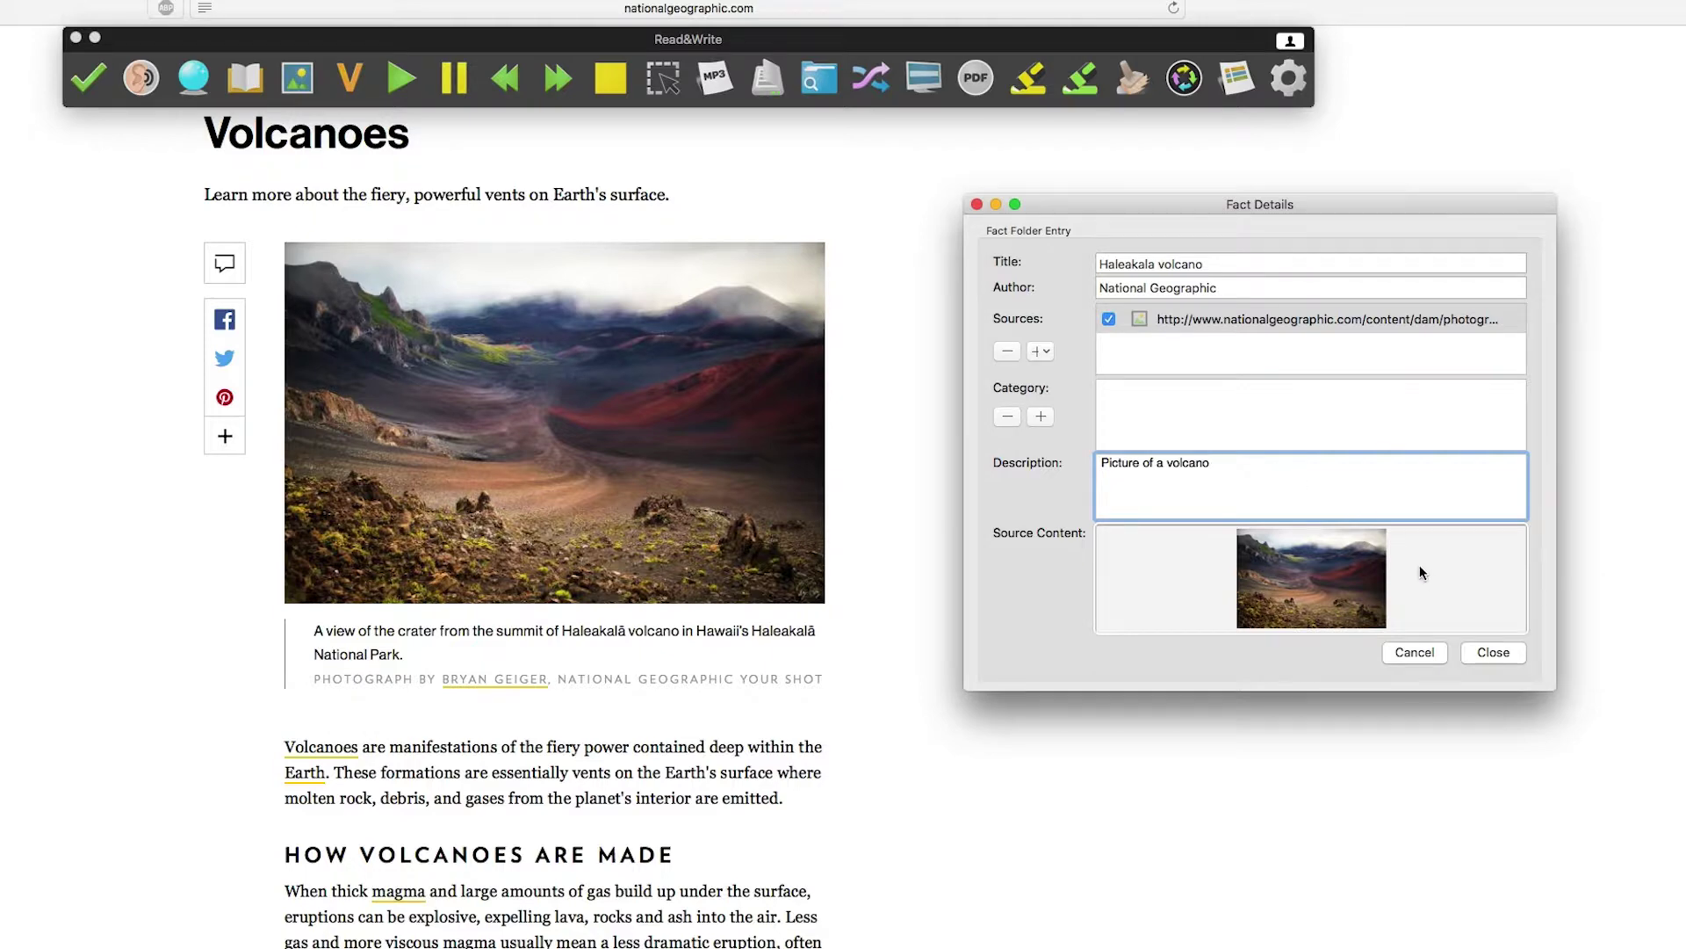
pyautogui.click(1485, 649)
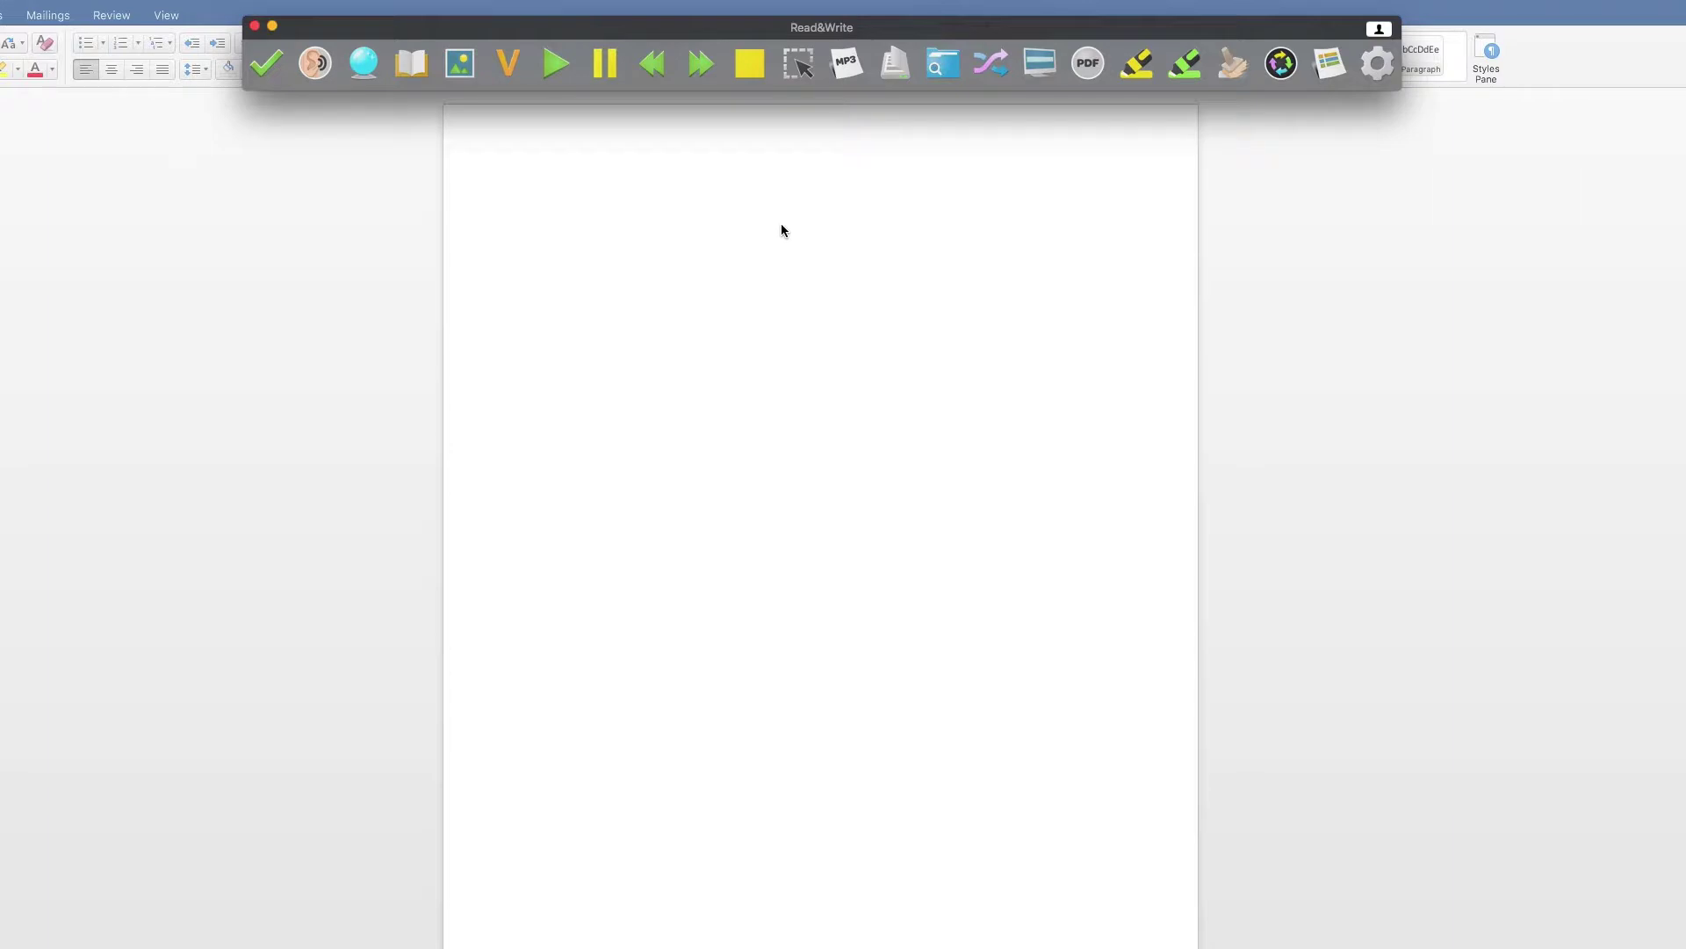
# Review saved facts in the Research Folder and filter by the Natural Disasters category.
pyautogui.click(938, 74)
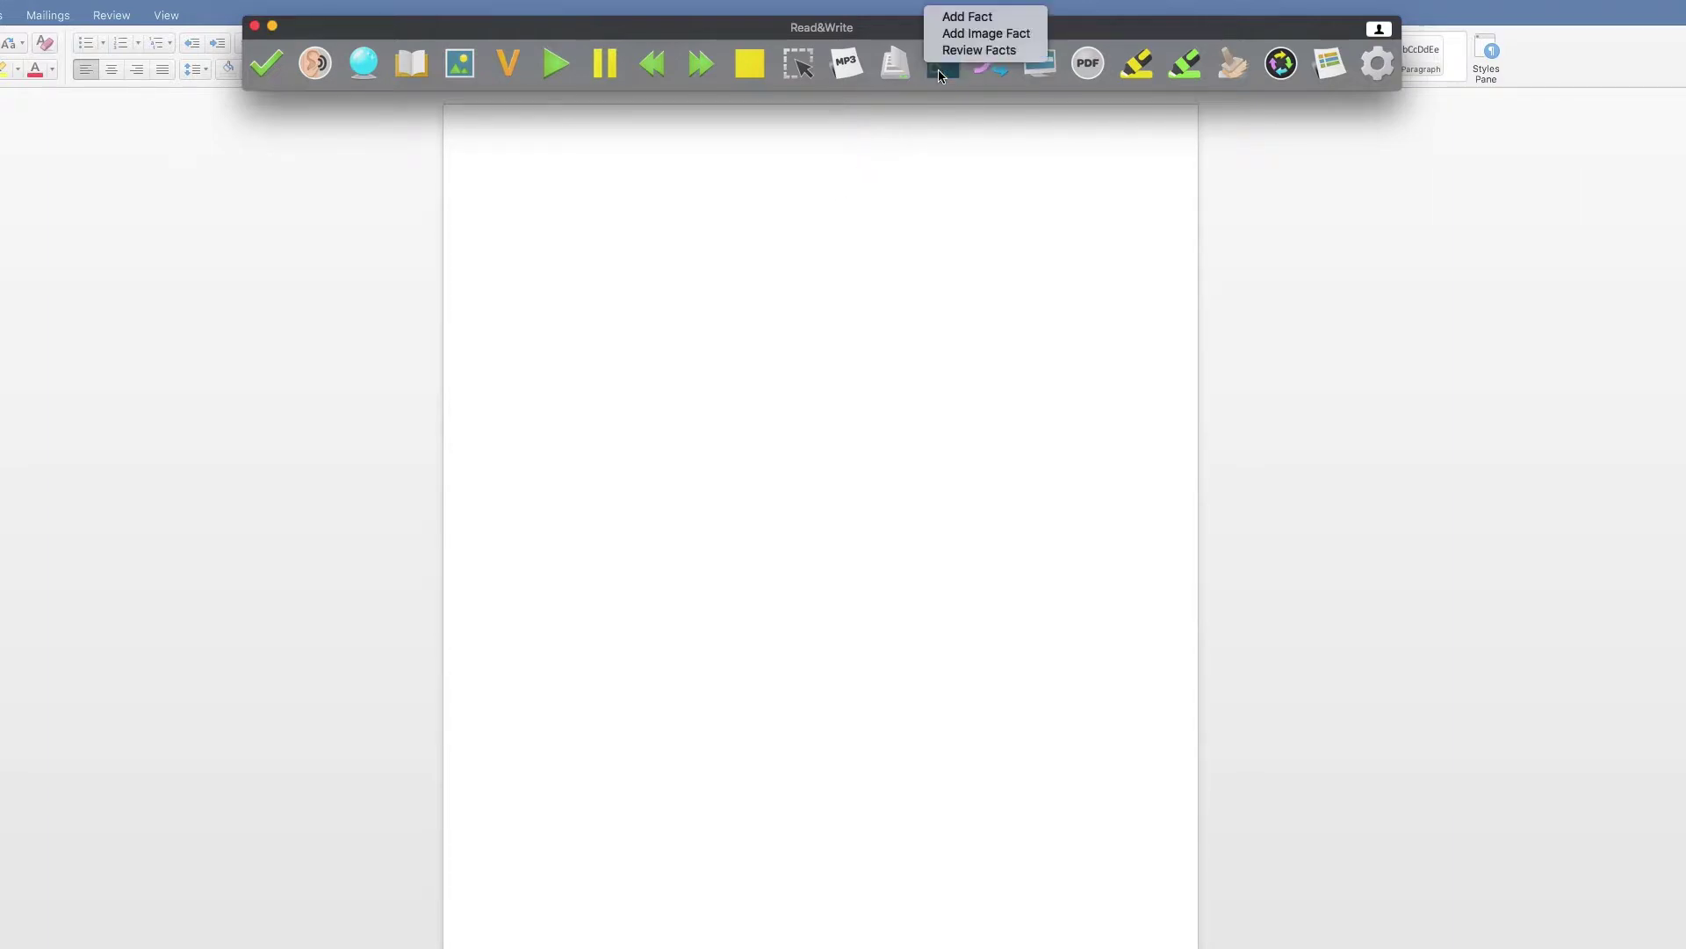
pyautogui.click(978, 50)
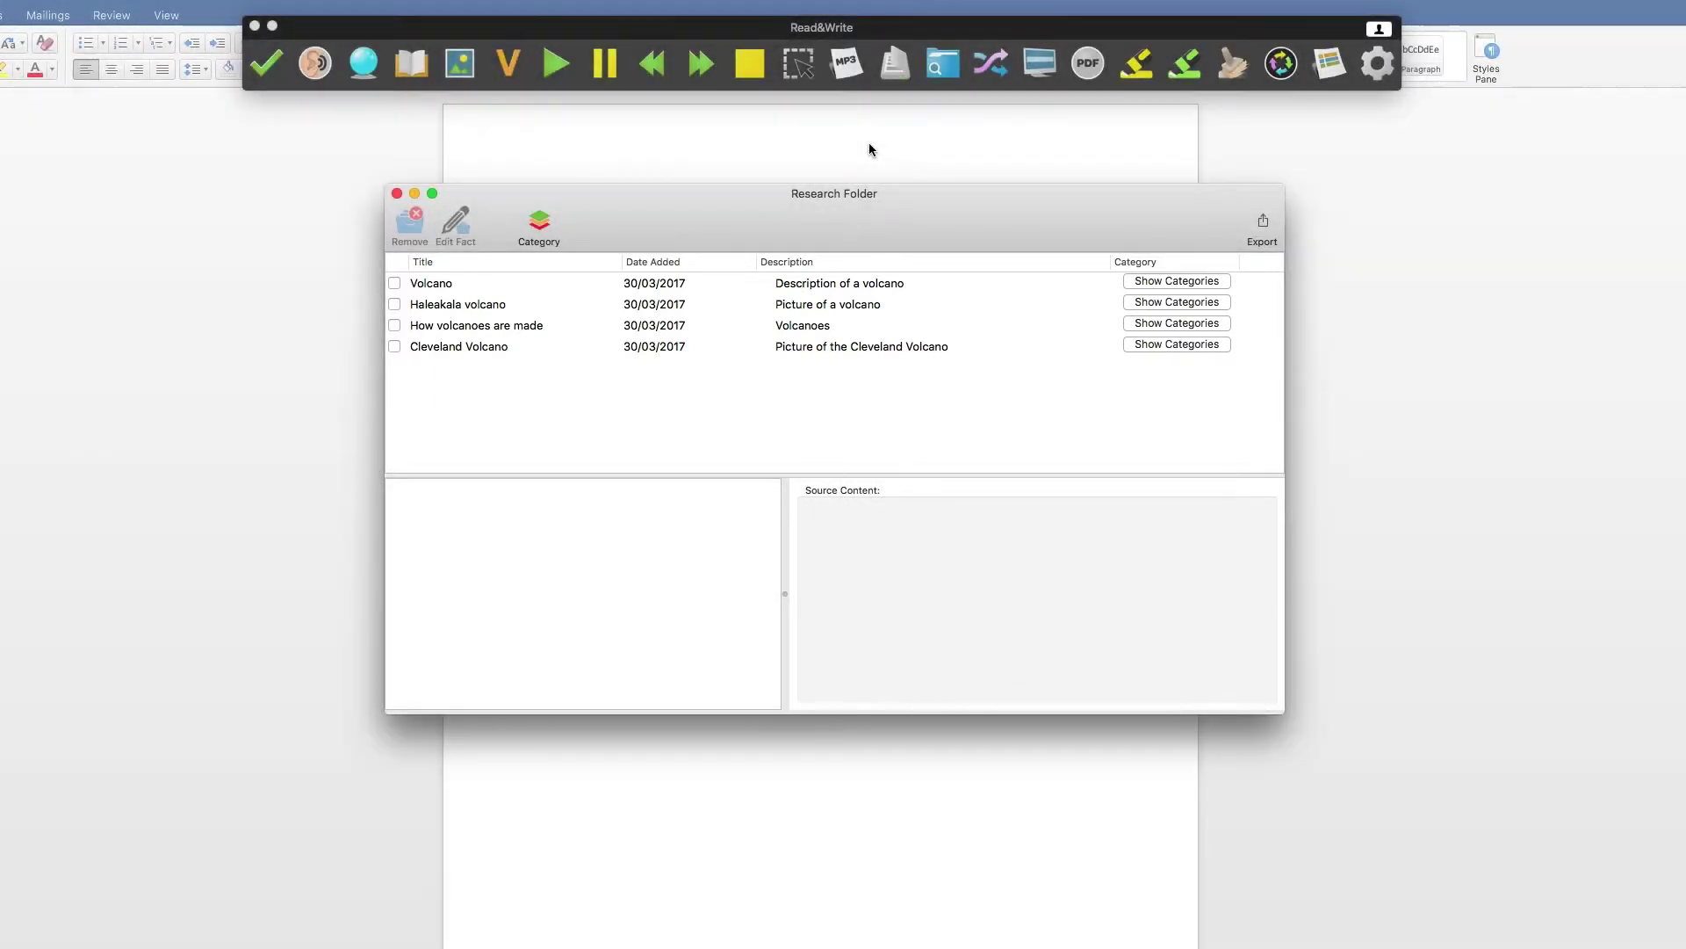
pyautogui.click(544, 219)
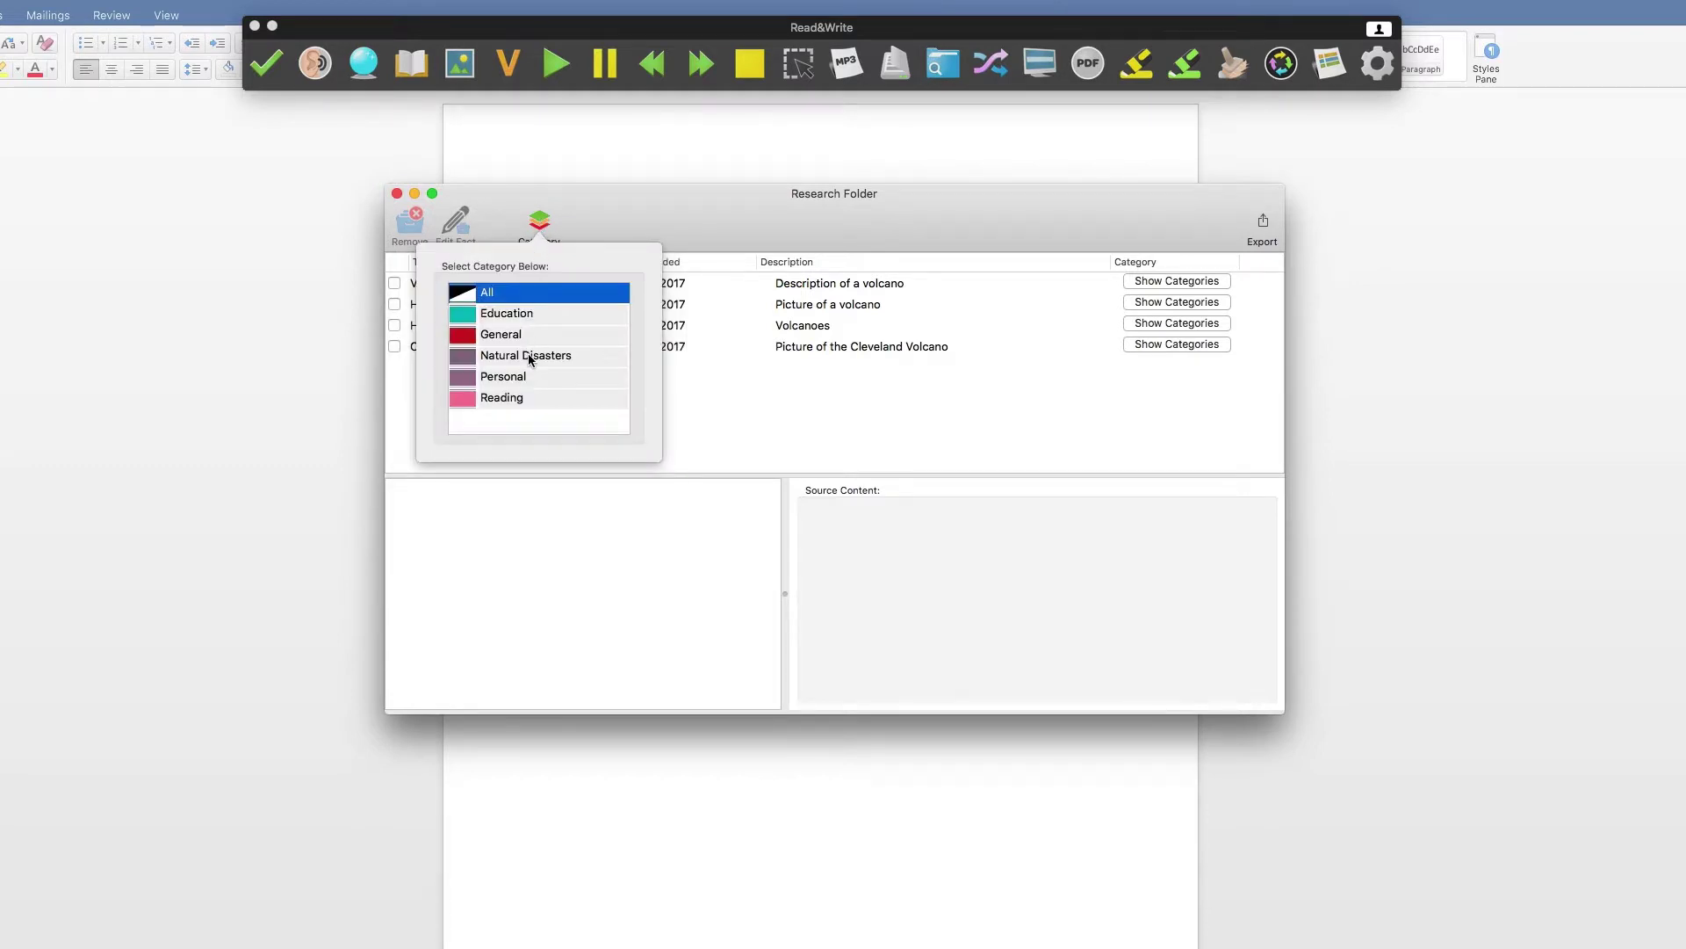
pyautogui.click(529, 356)
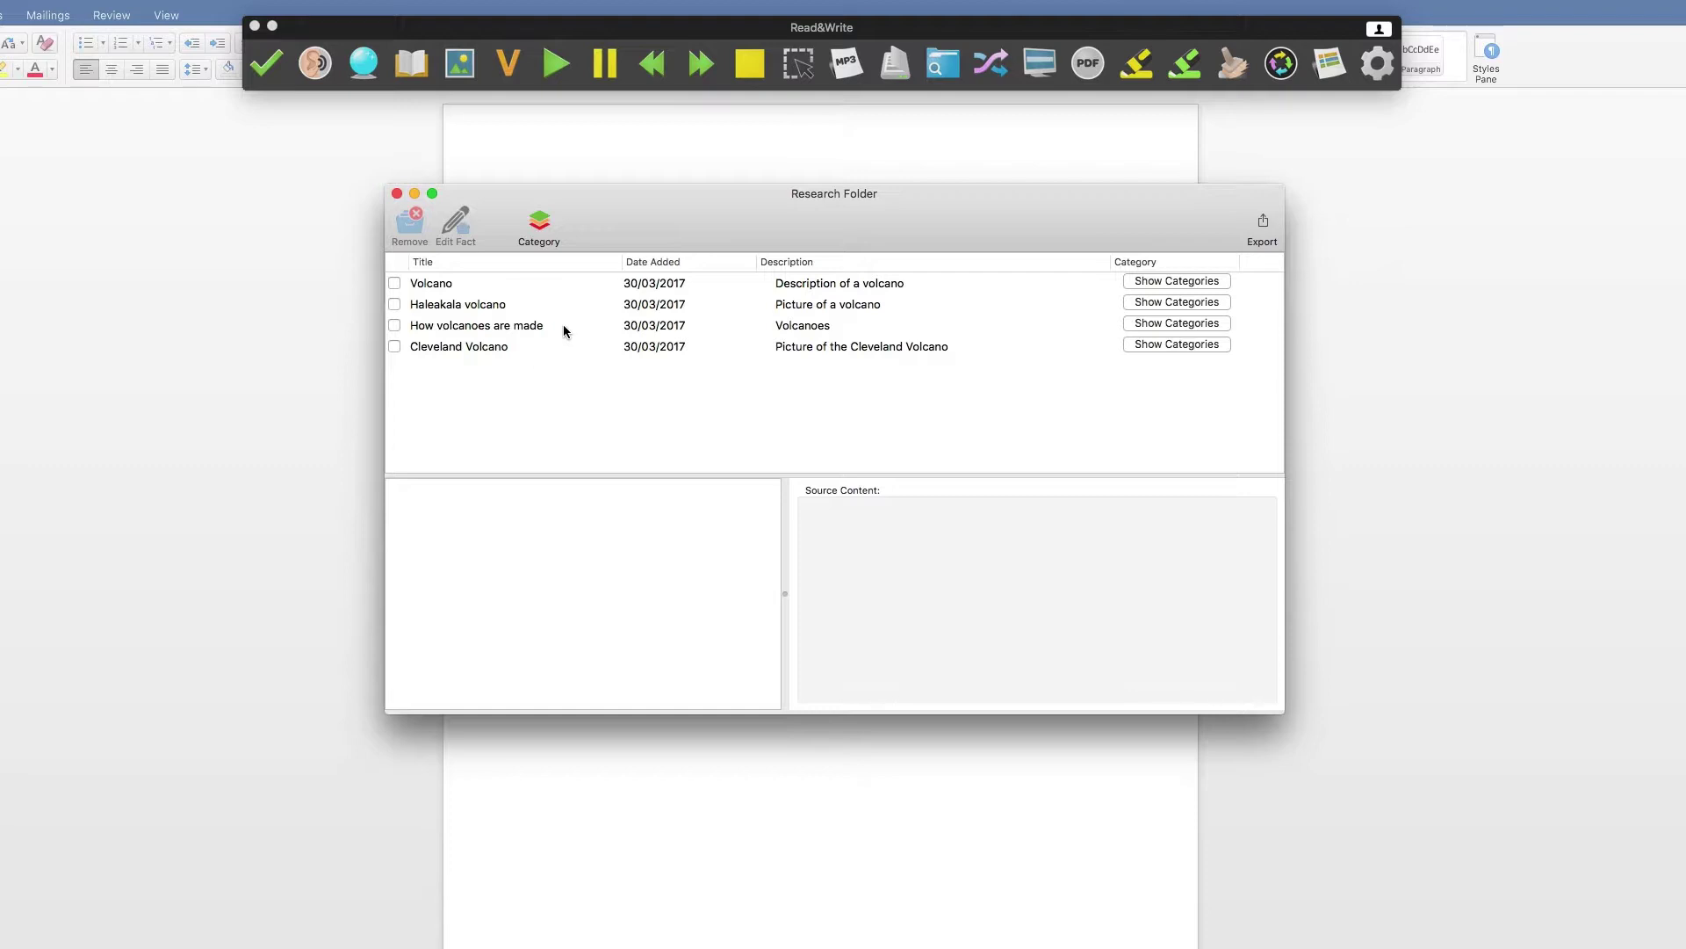
# End the Volcano fact's source content with 'under the rubble.'.
pyautogui.click(601, 281)
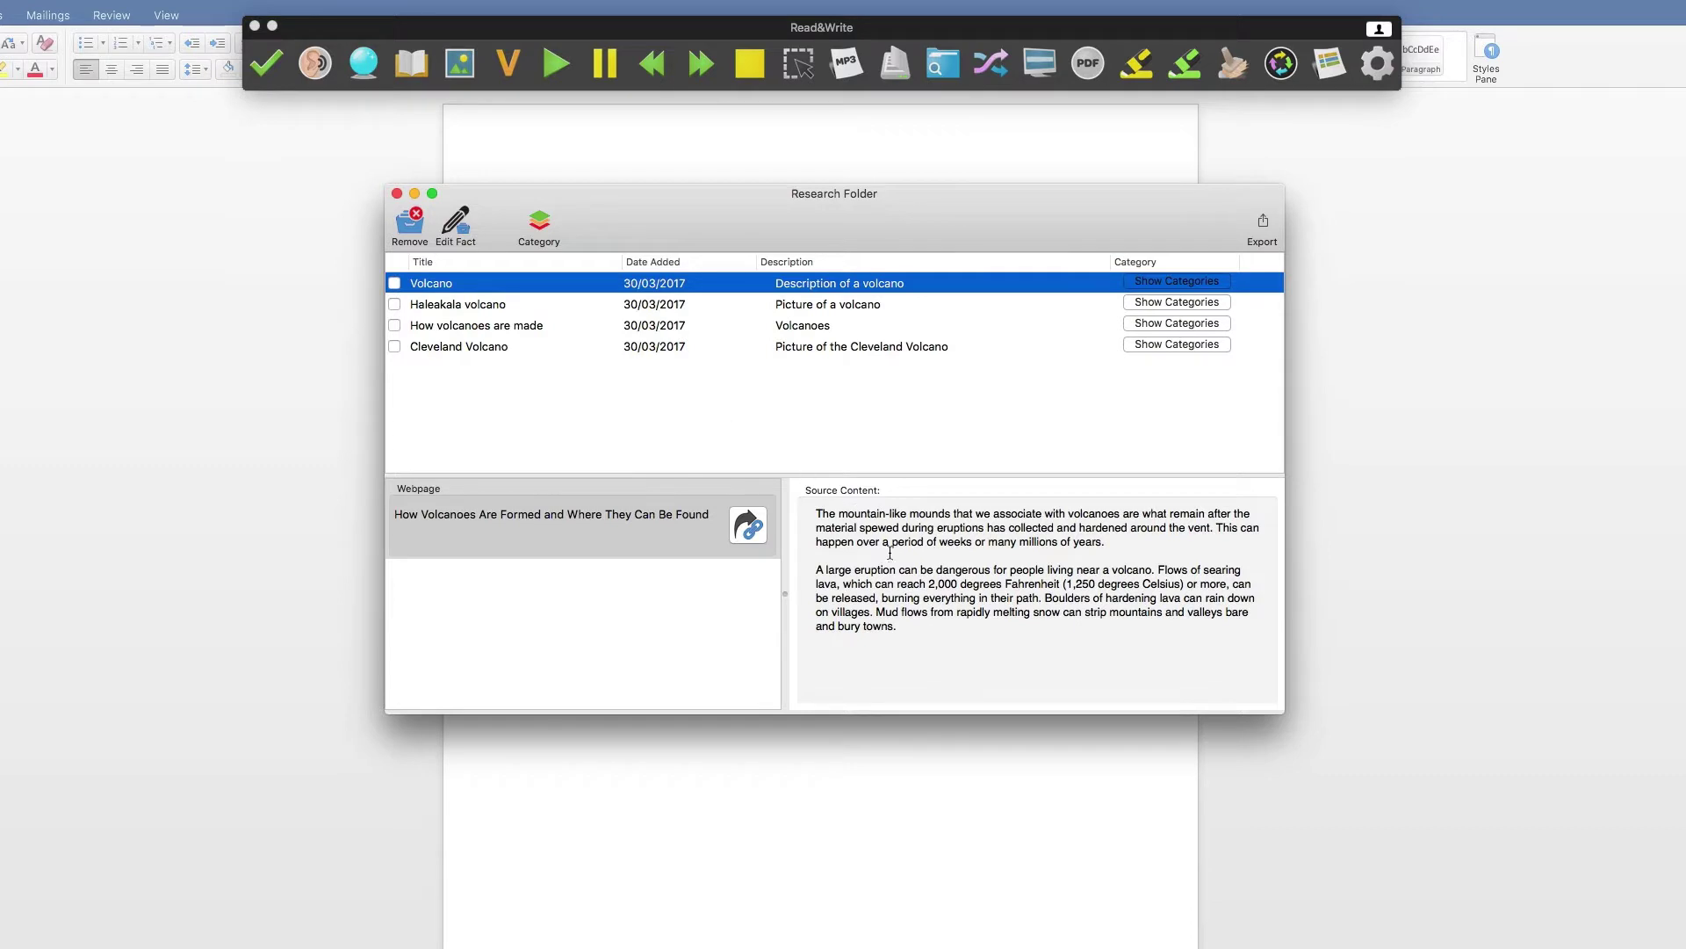
pyautogui.click(927, 631)
pyautogui.press('BackSpace')
pyautogui.press('BackSpace')
pyautogui.write('under the rubble.')
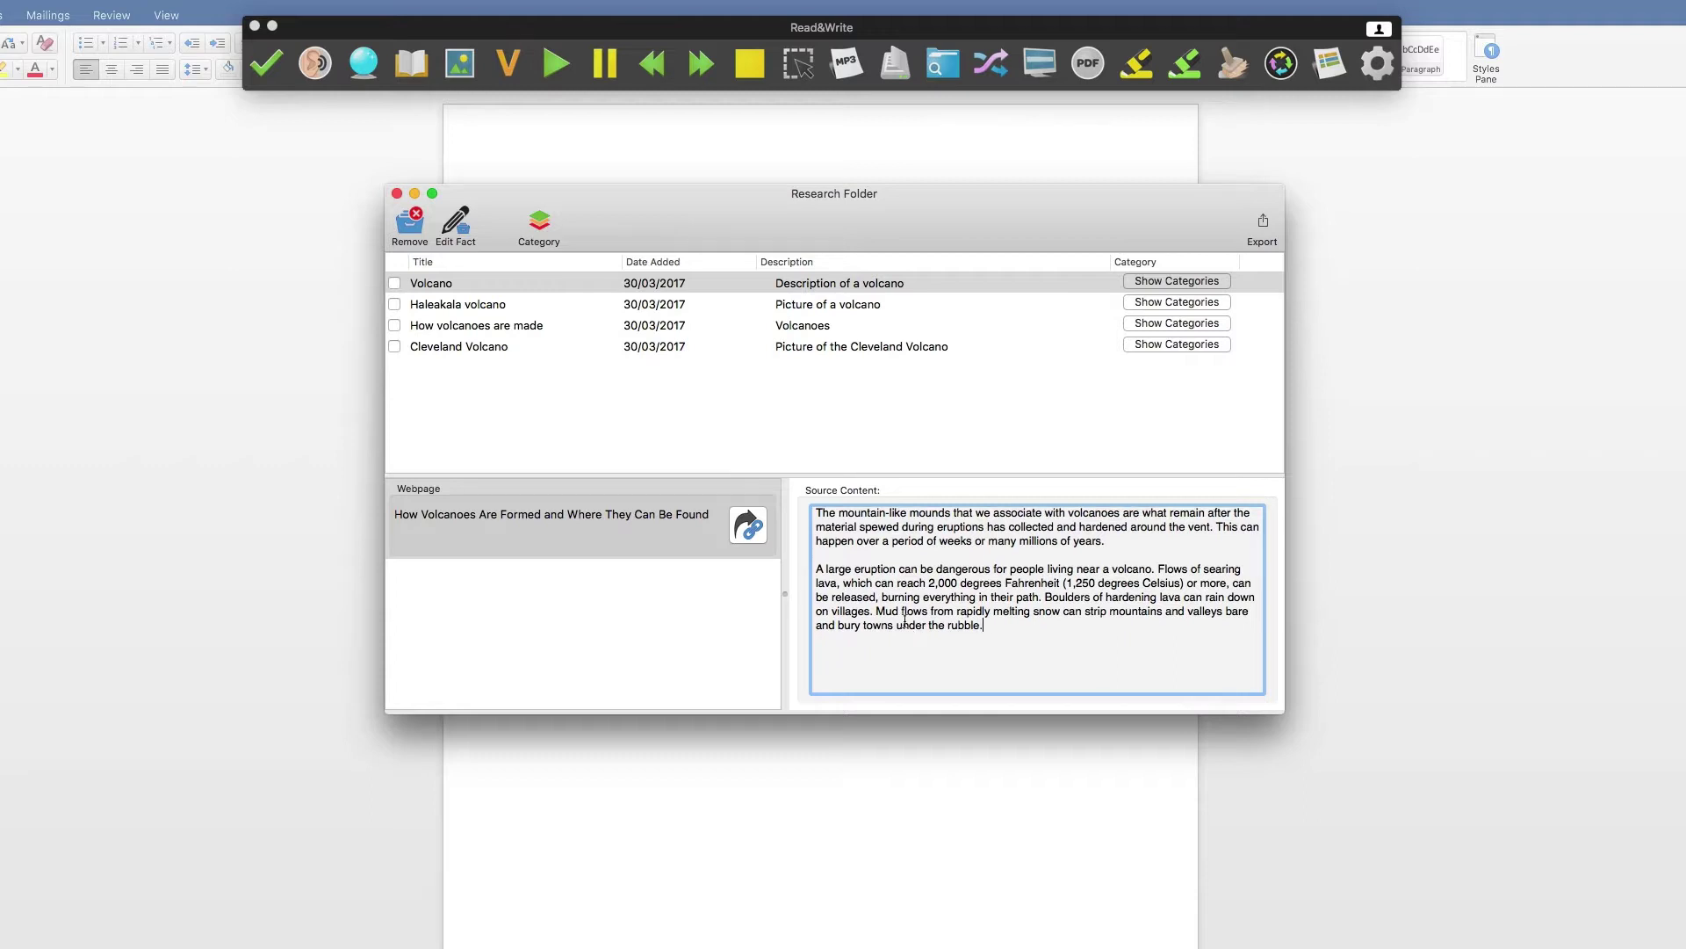
# Change the Volcano fact's description to 'Description of a volcano paragraph' and close it.
pyautogui.click(470, 235)
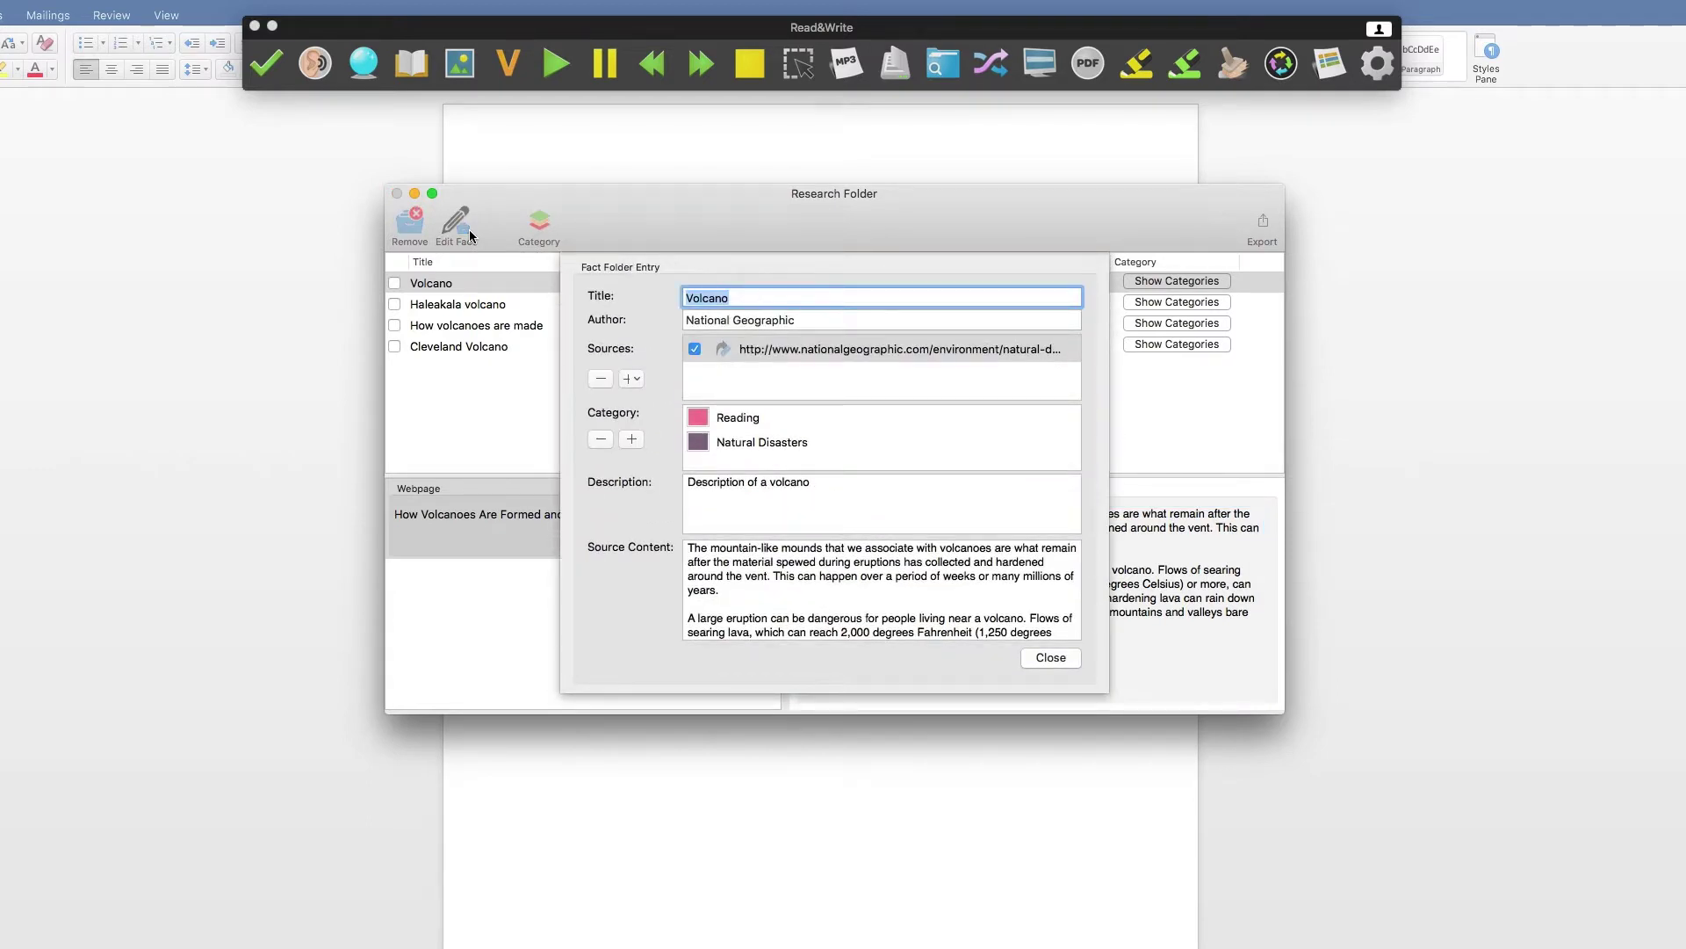
pyautogui.click(843, 483)
pyautogui.write('paragraph')
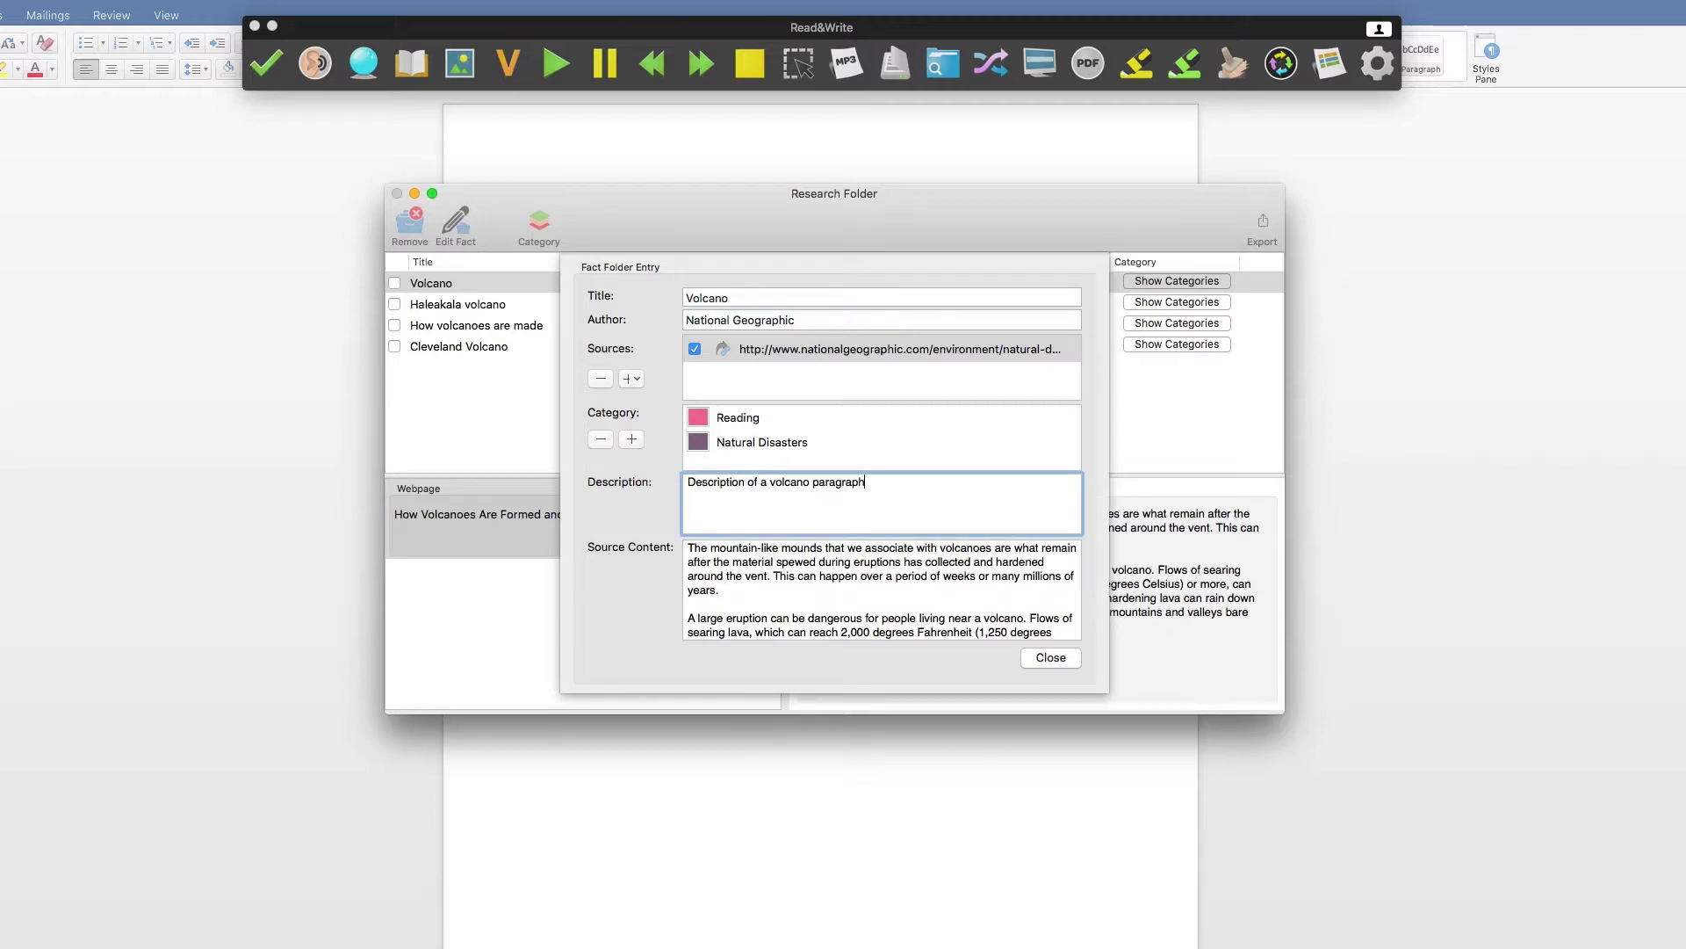
pyautogui.click(1049, 658)
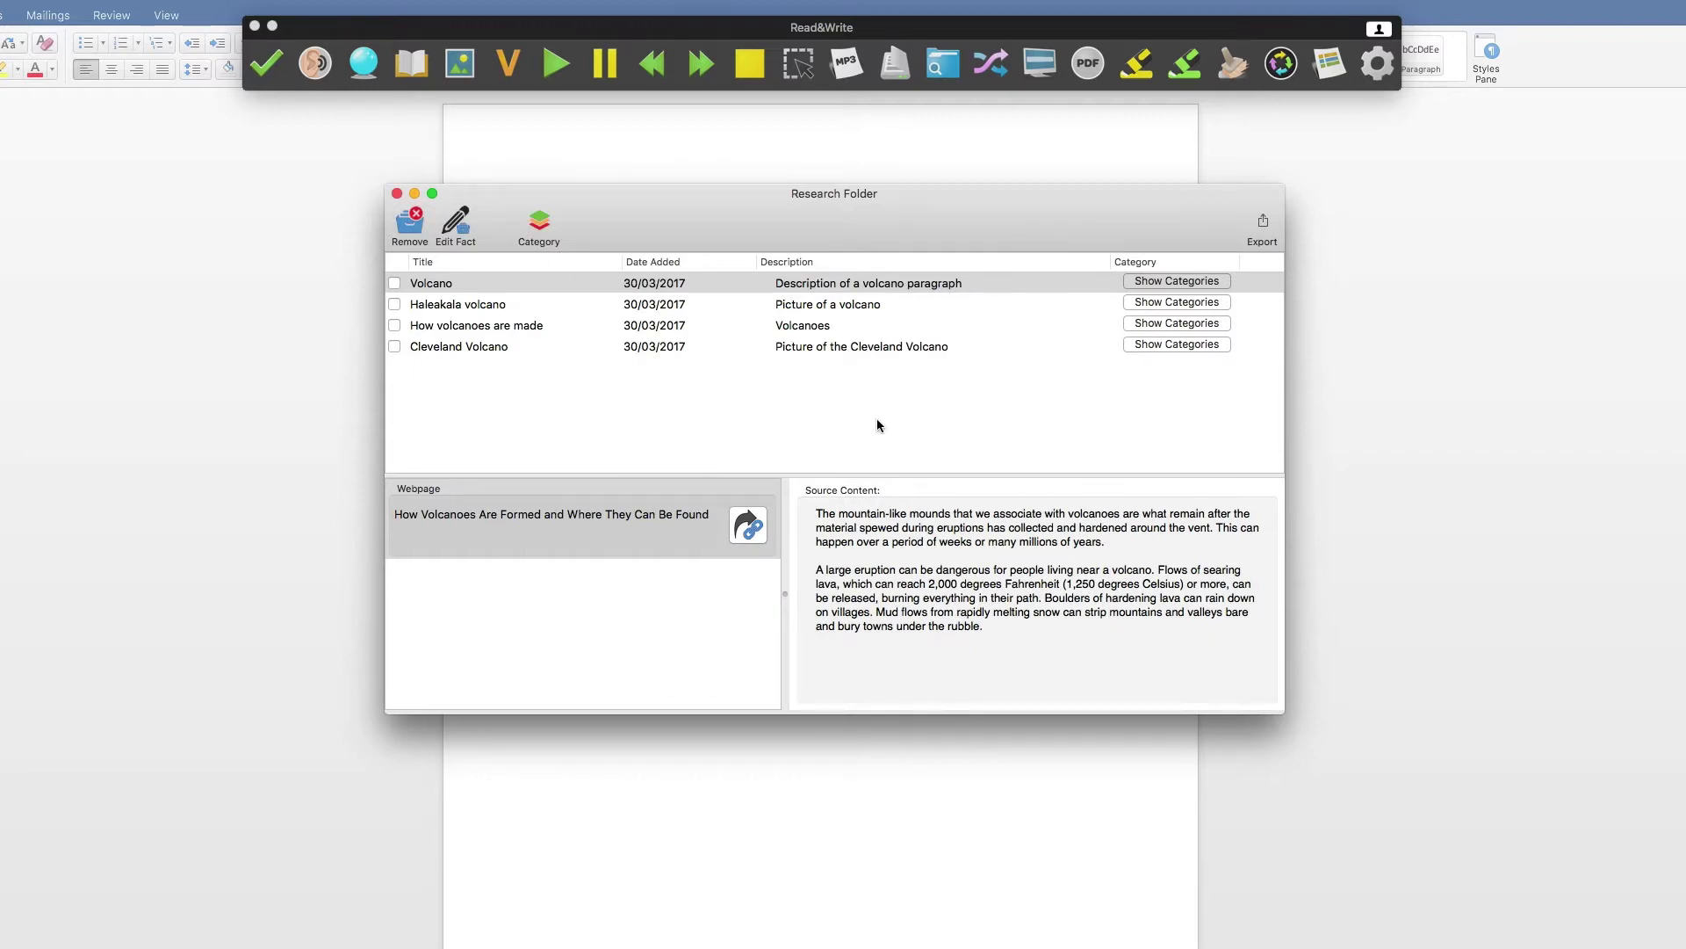
# Remove the 'How volcanoes are made' fact and confirm the deletion.
pyautogui.click(873, 334)
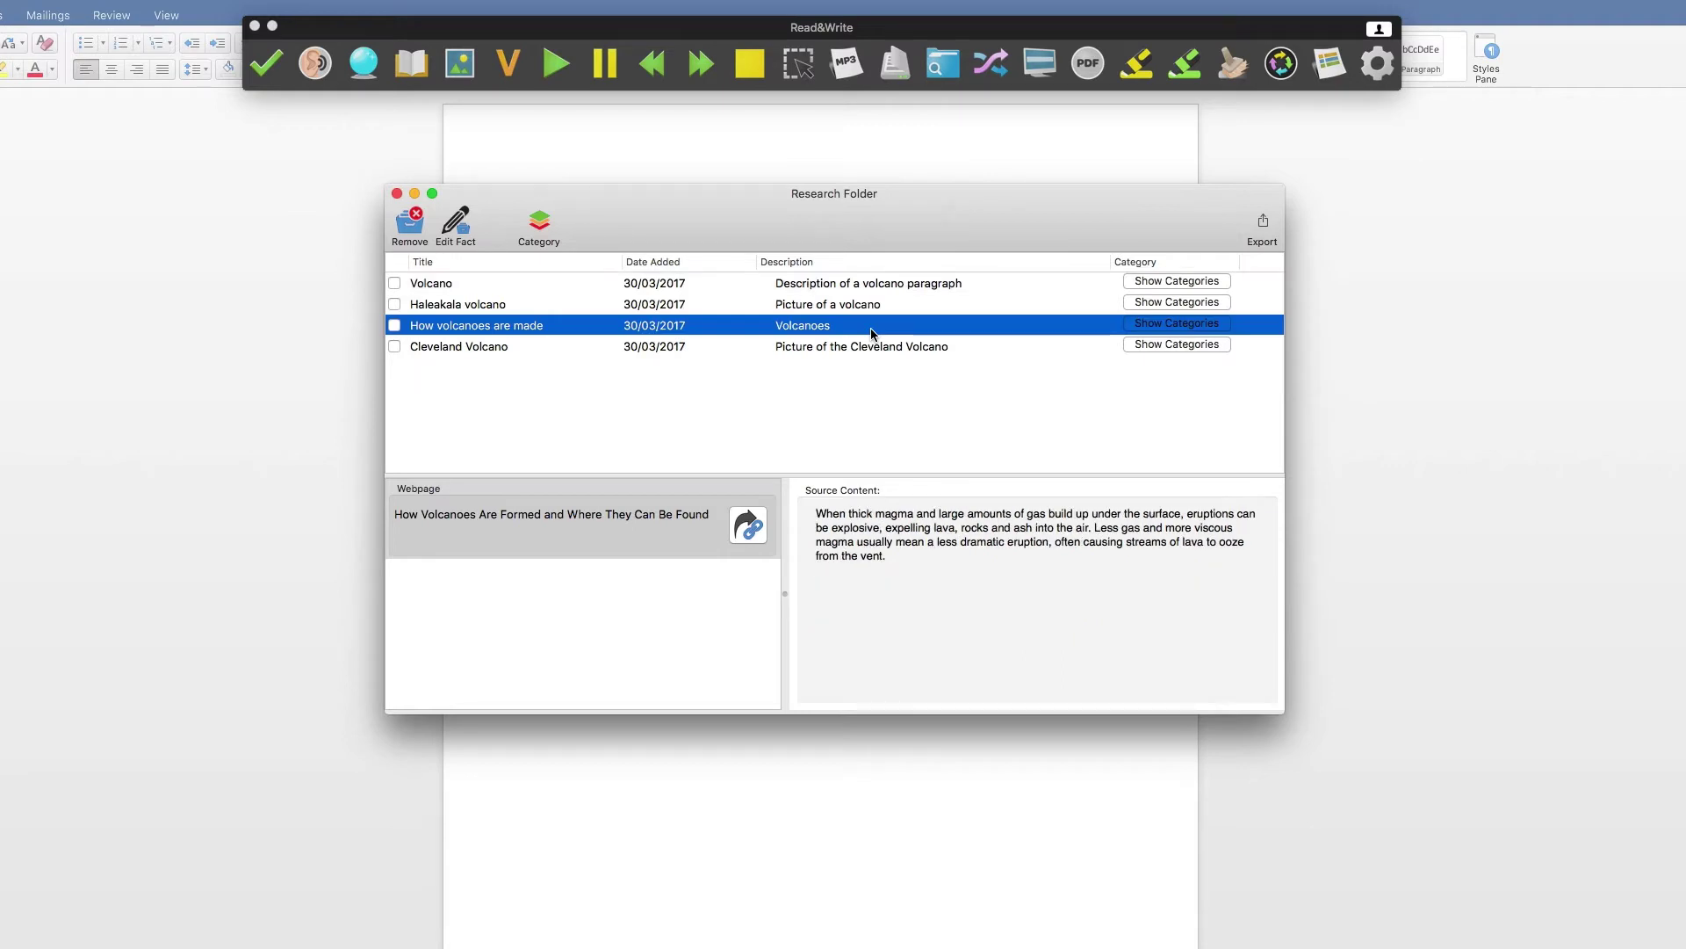
pyautogui.click(416, 232)
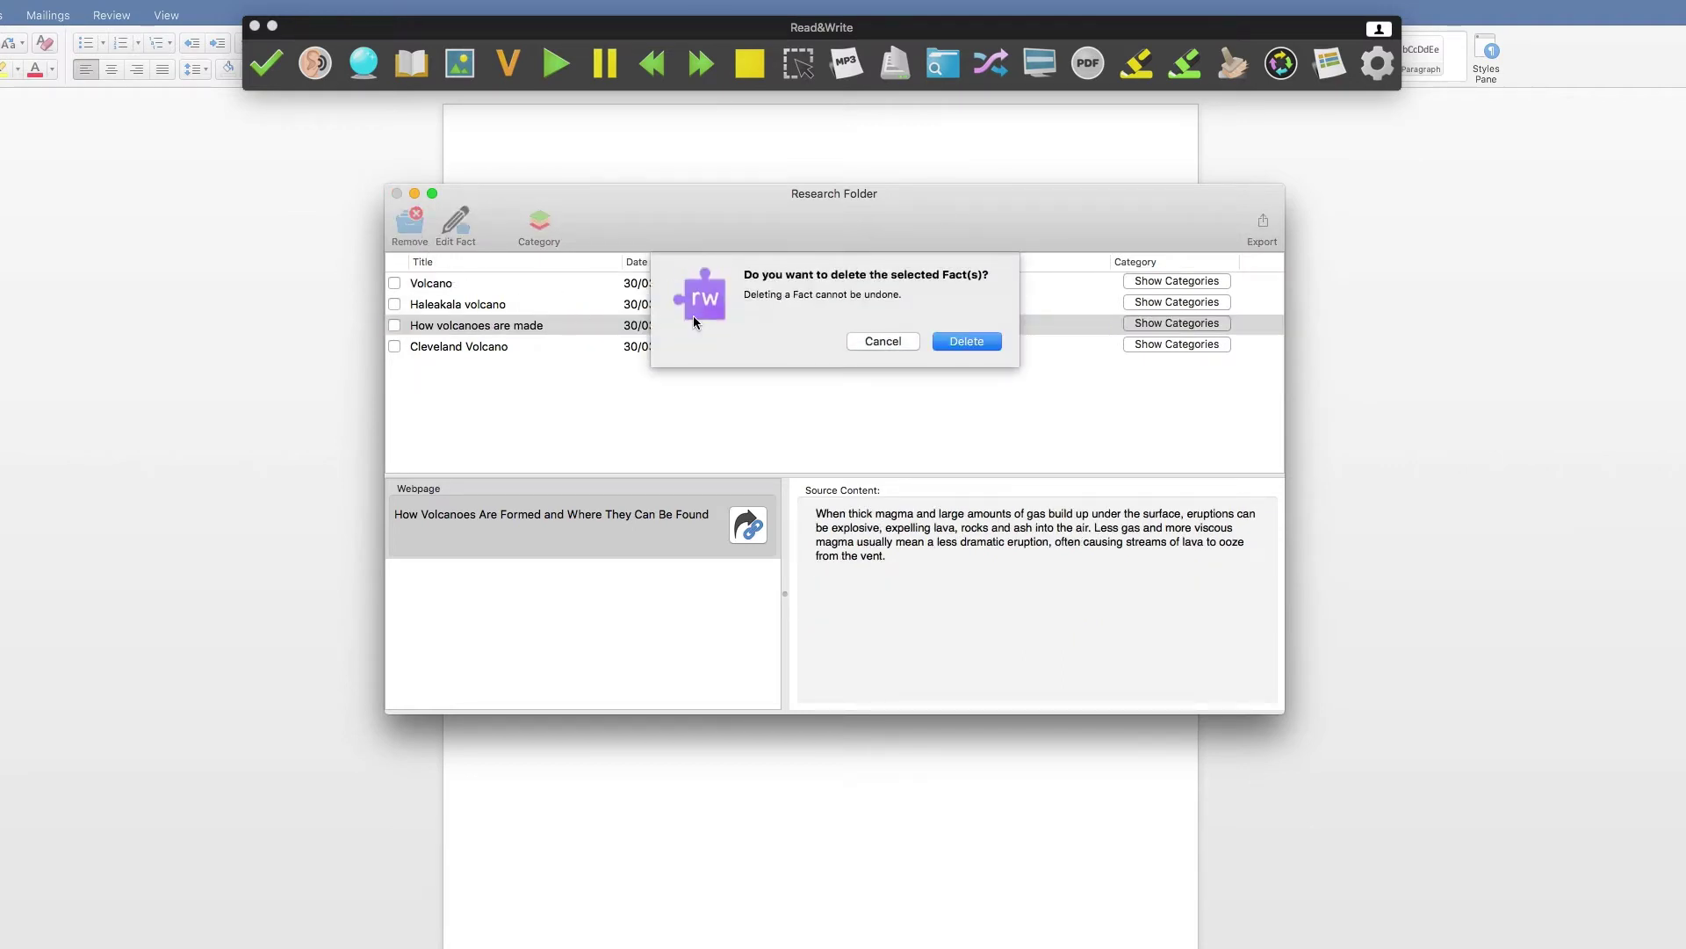
pyautogui.click(958, 342)
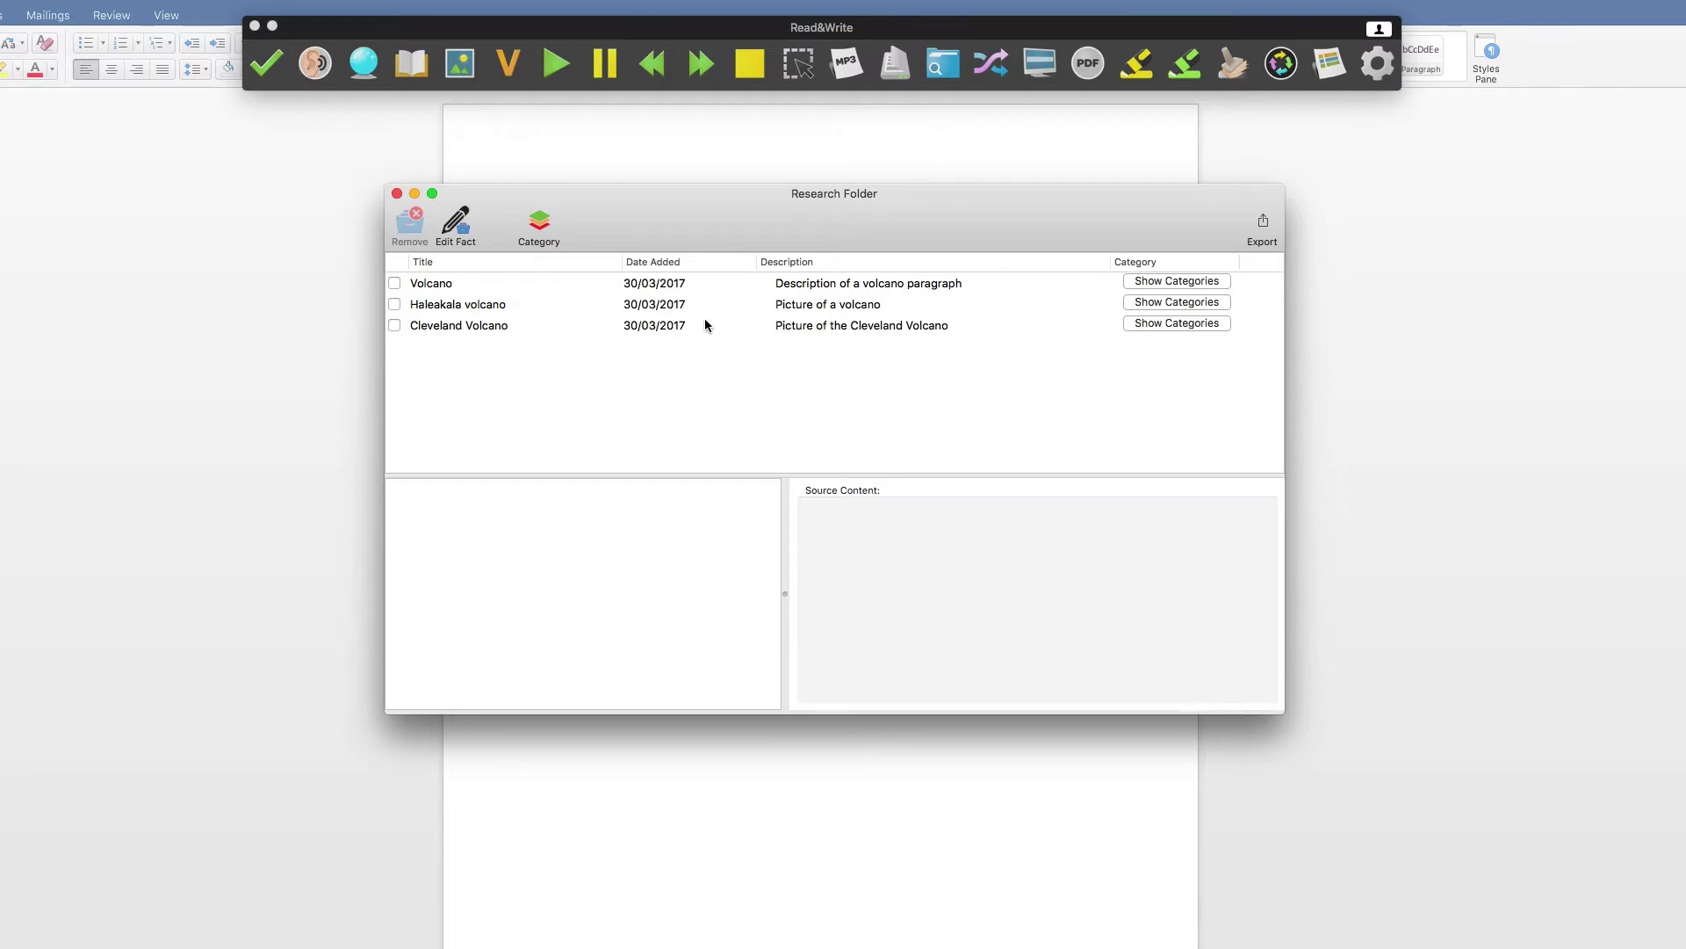
# Export the Volcano, Haleakala volcano and Cleveland Volcano facts to Word with Harvard bibliography.
pyautogui.click(396, 284)
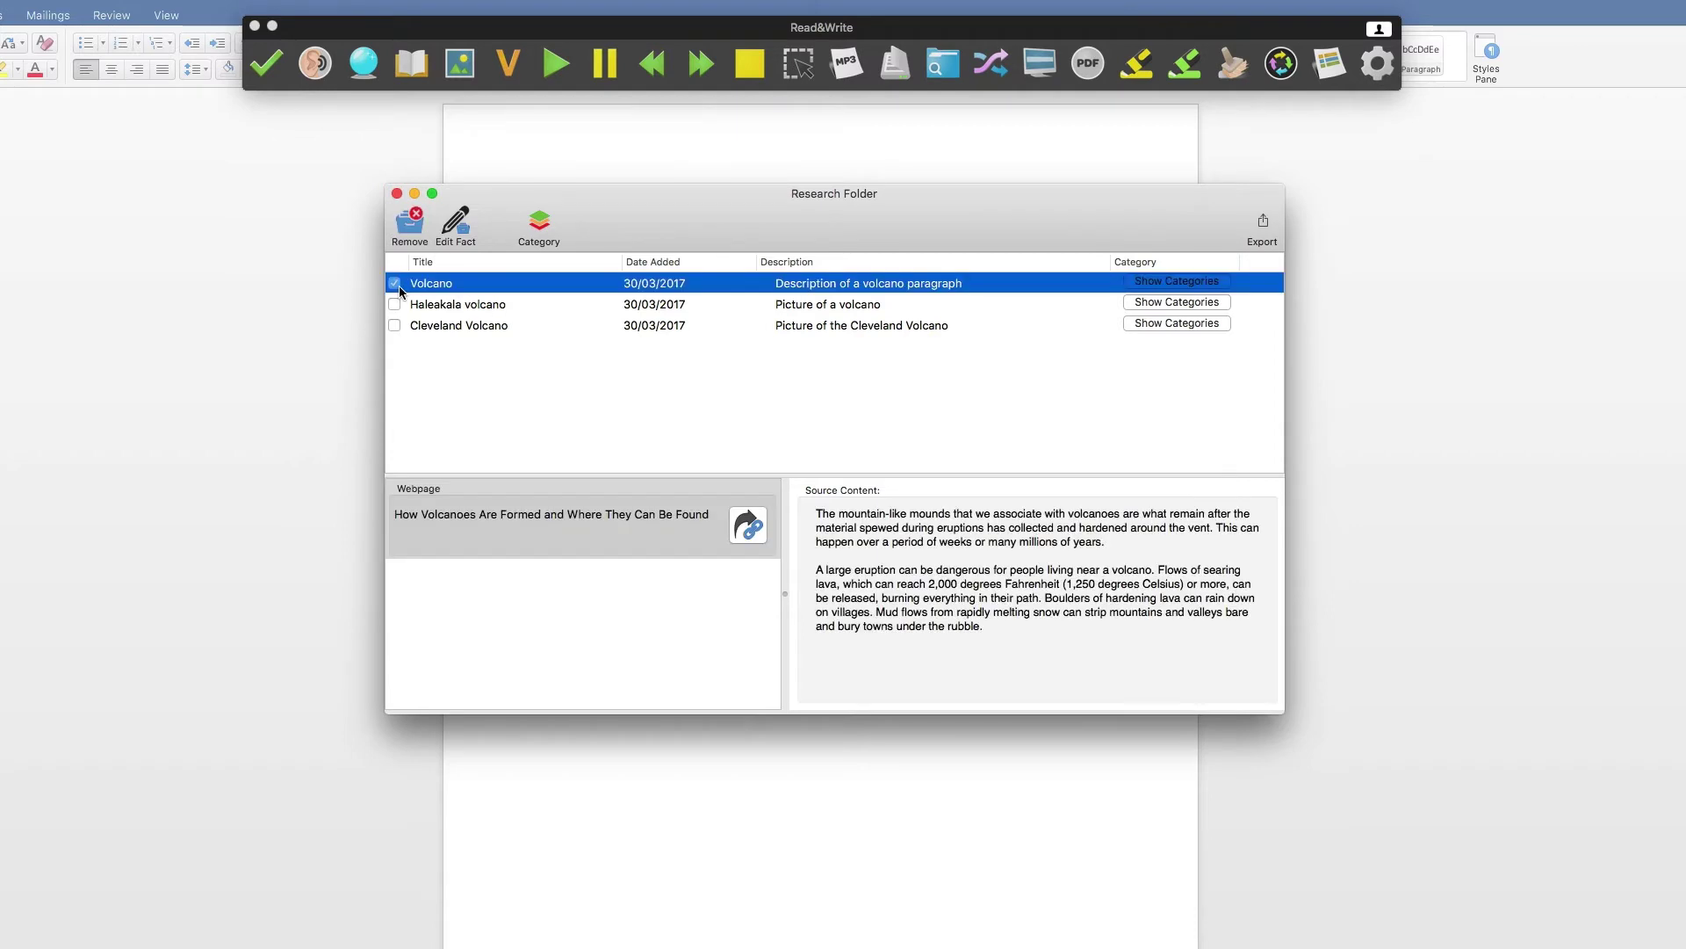
pyautogui.click(395, 305)
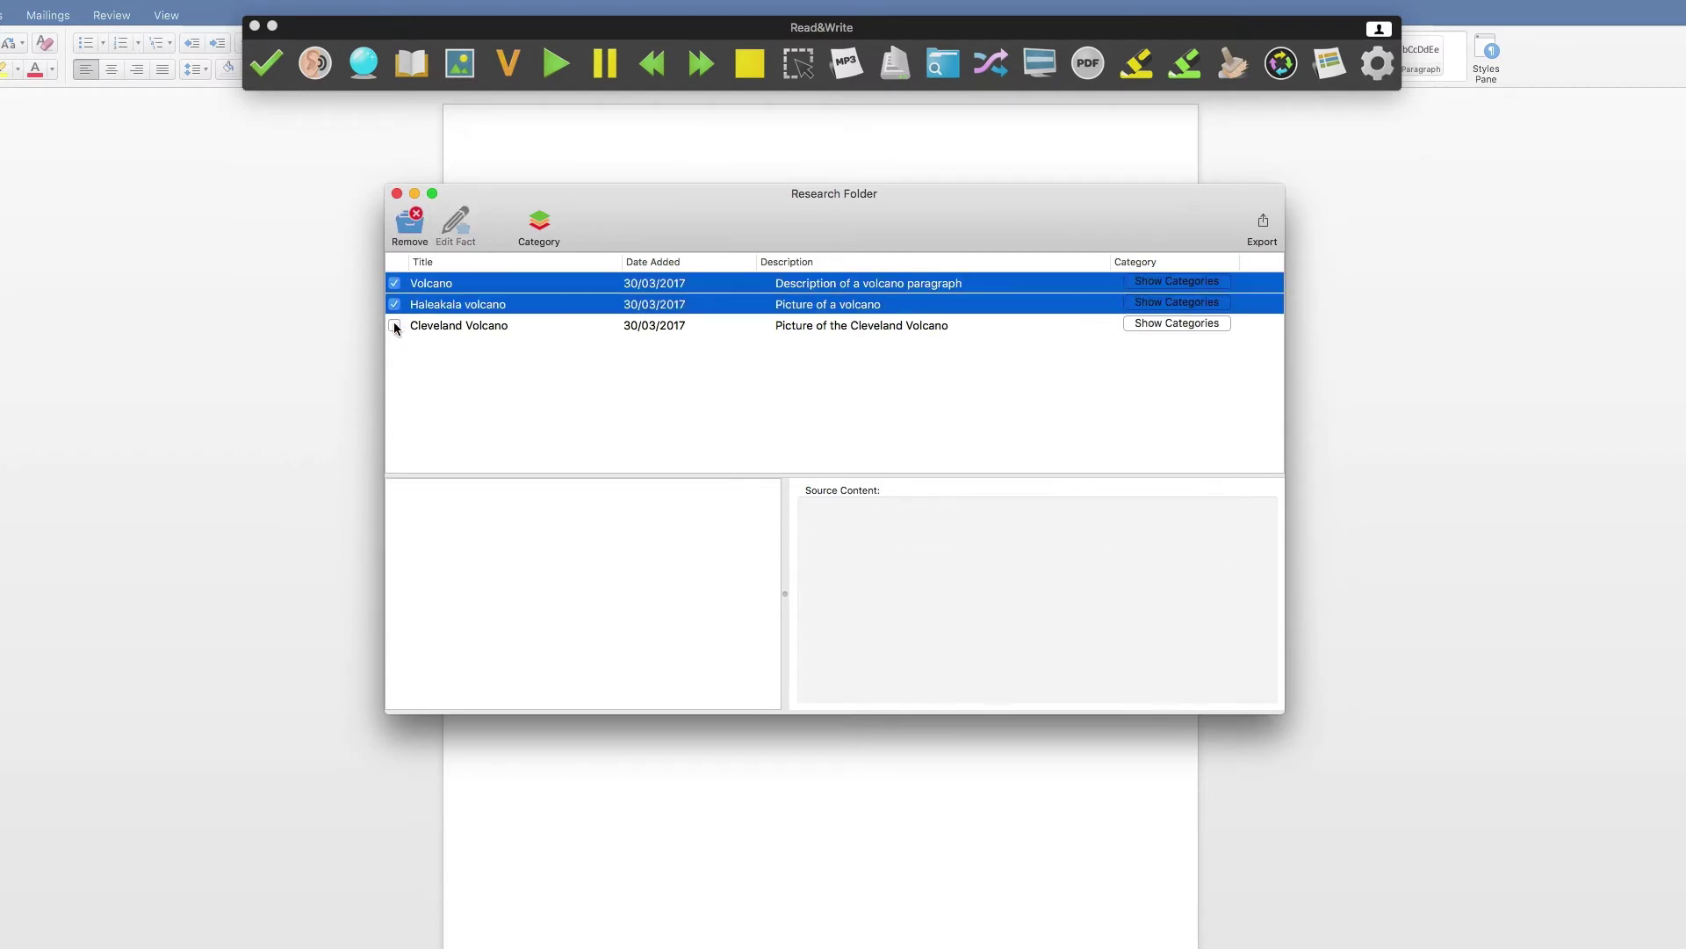
pyautogui.click(394, 326)
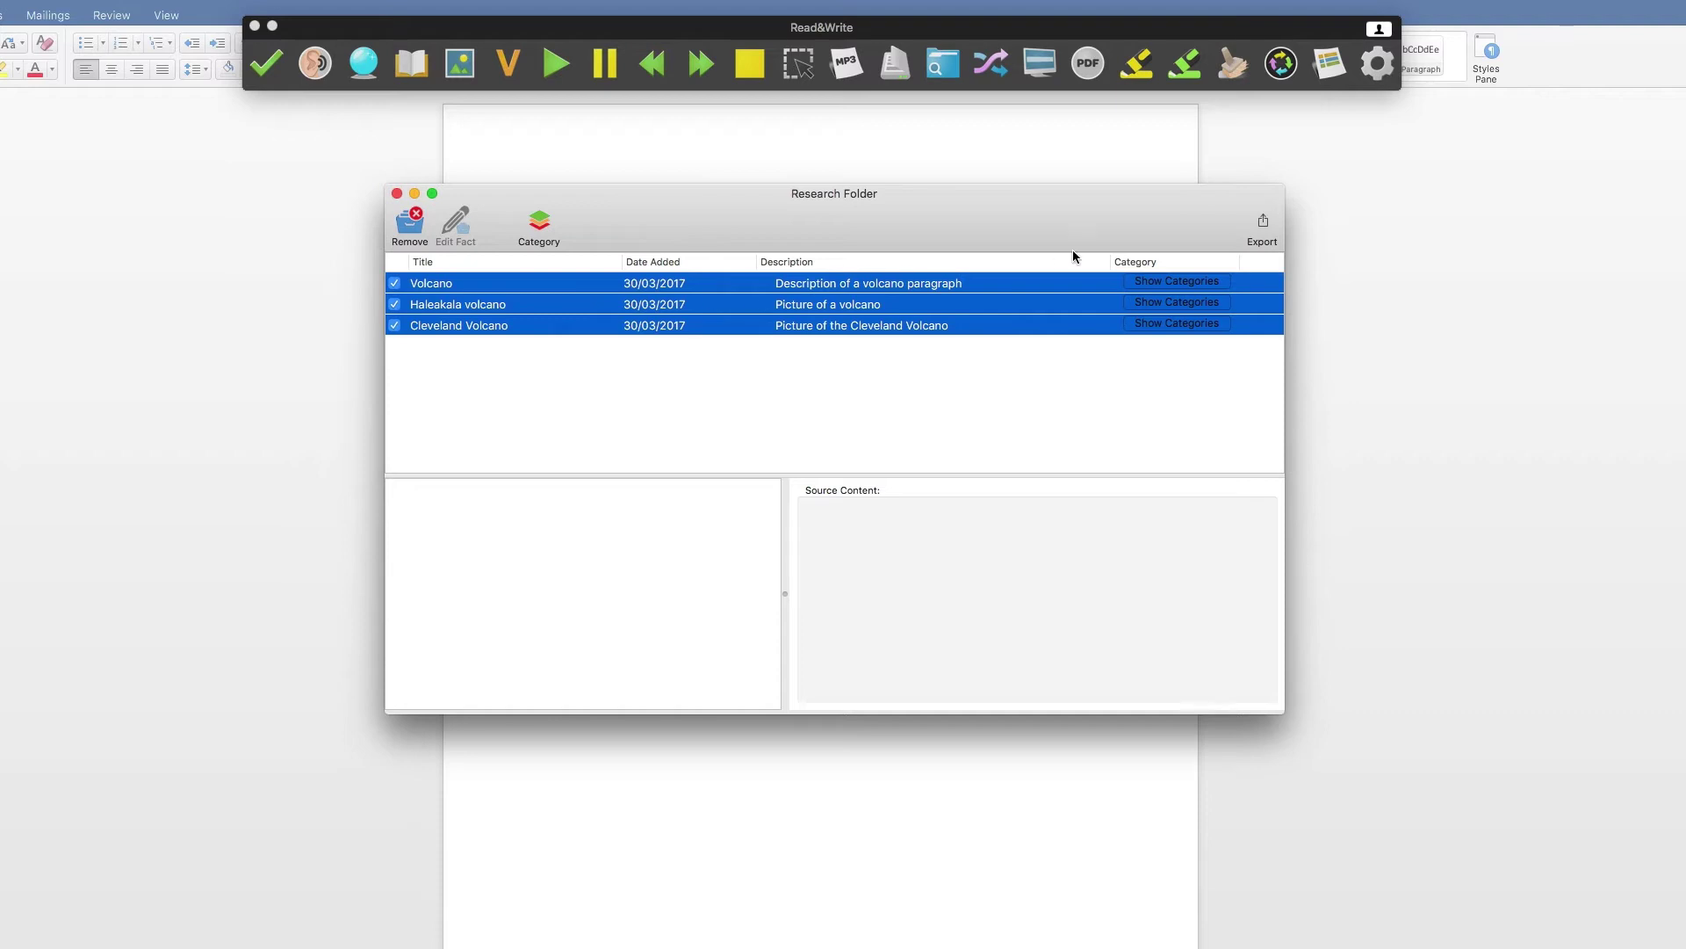
pyautogui.click(1263, 227)
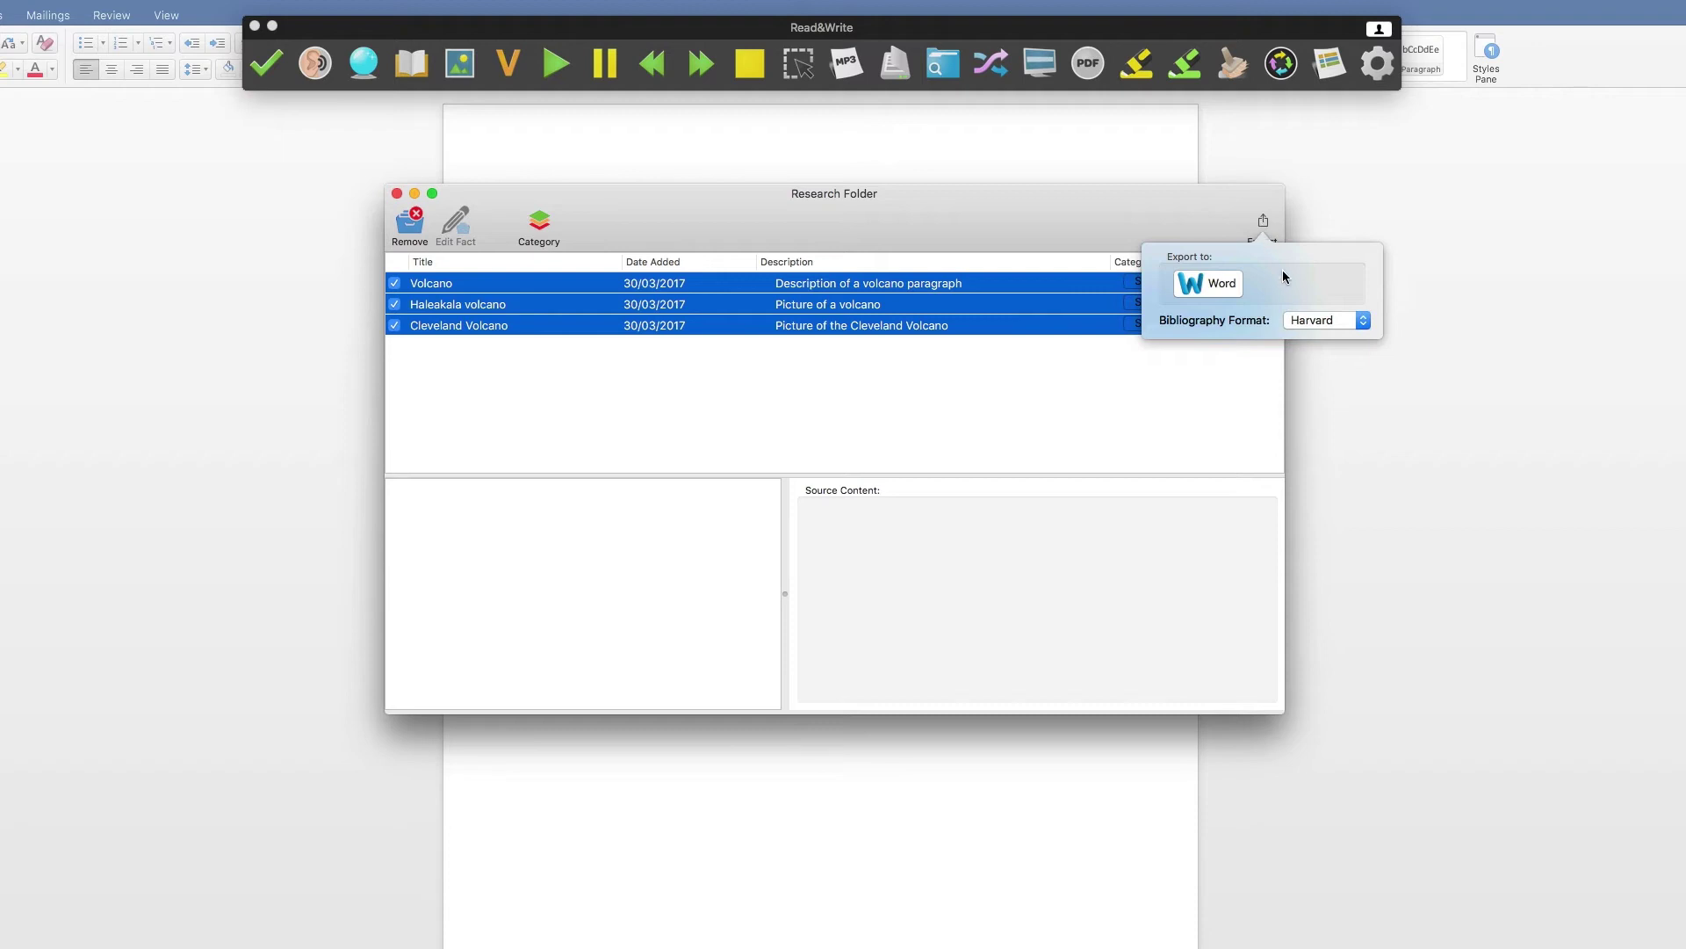
pyautogui.click(1294, 325)
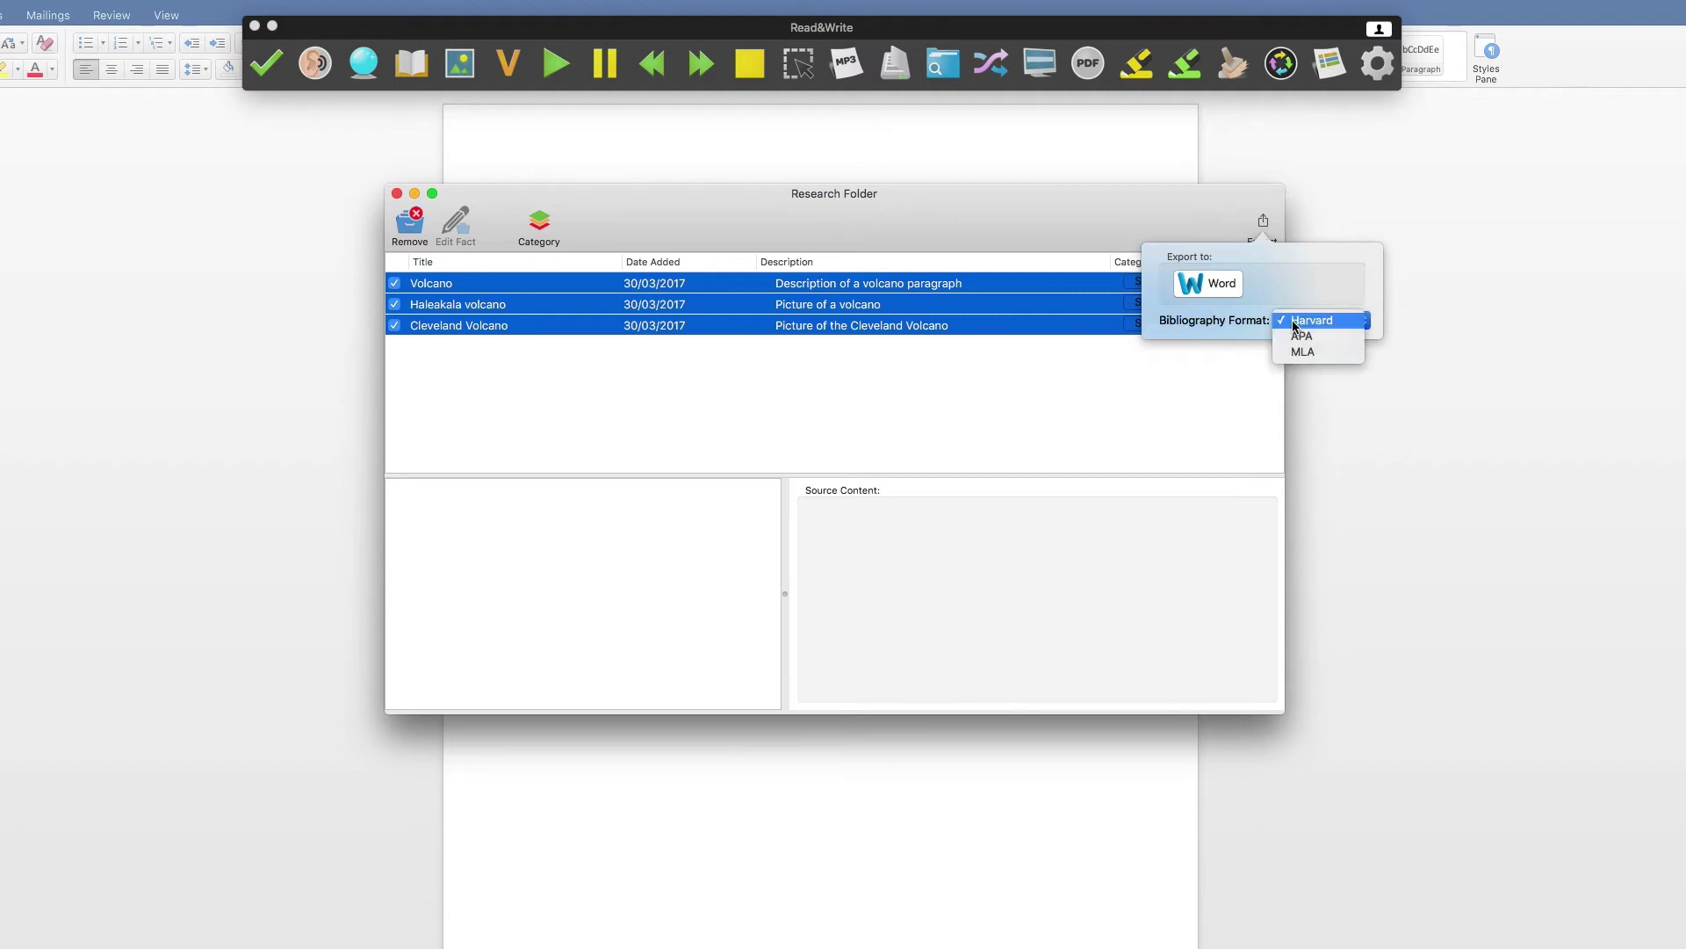
pyautogui.click(1294, 323)
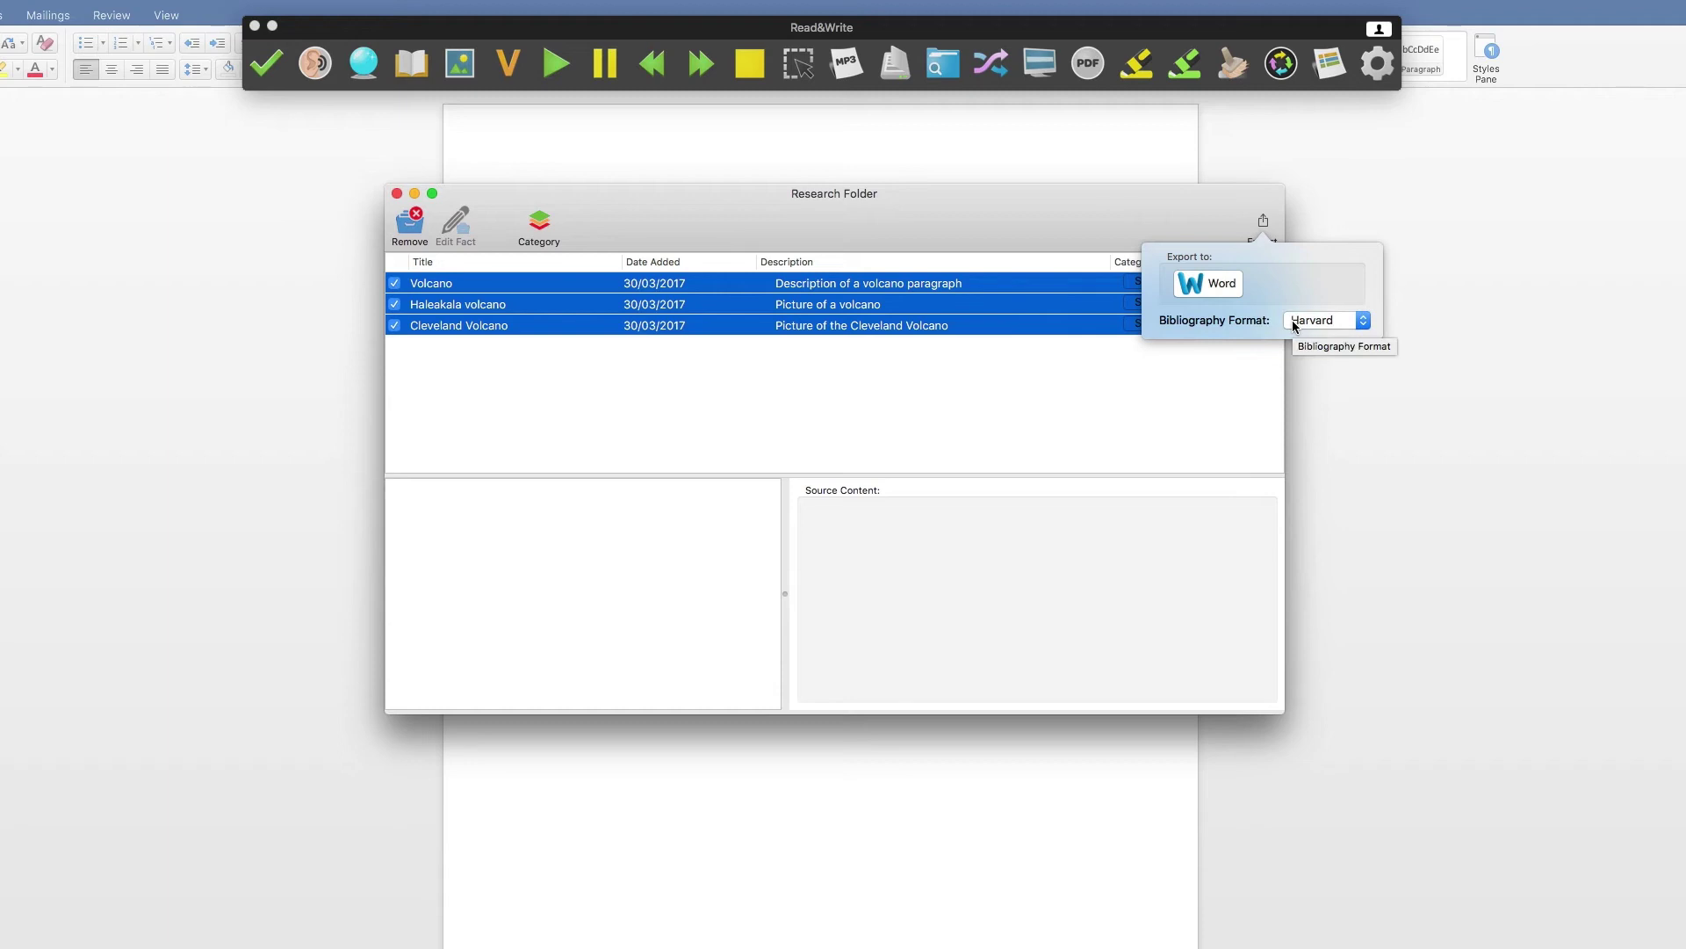
pyautogui.click(1227, 292)
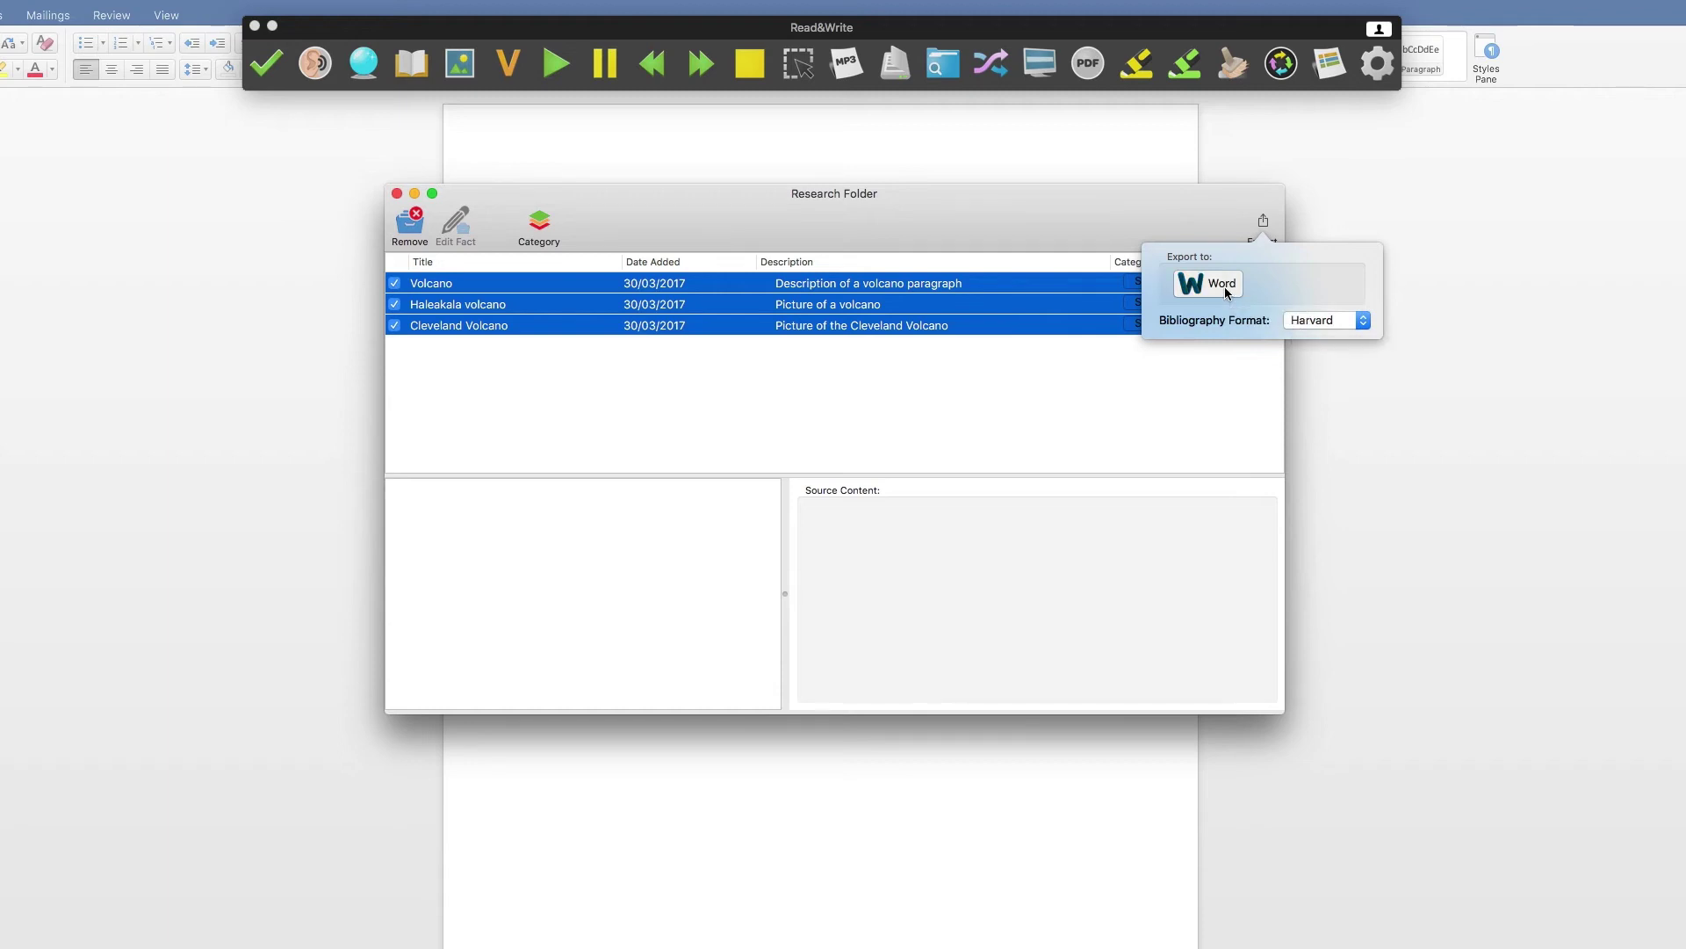